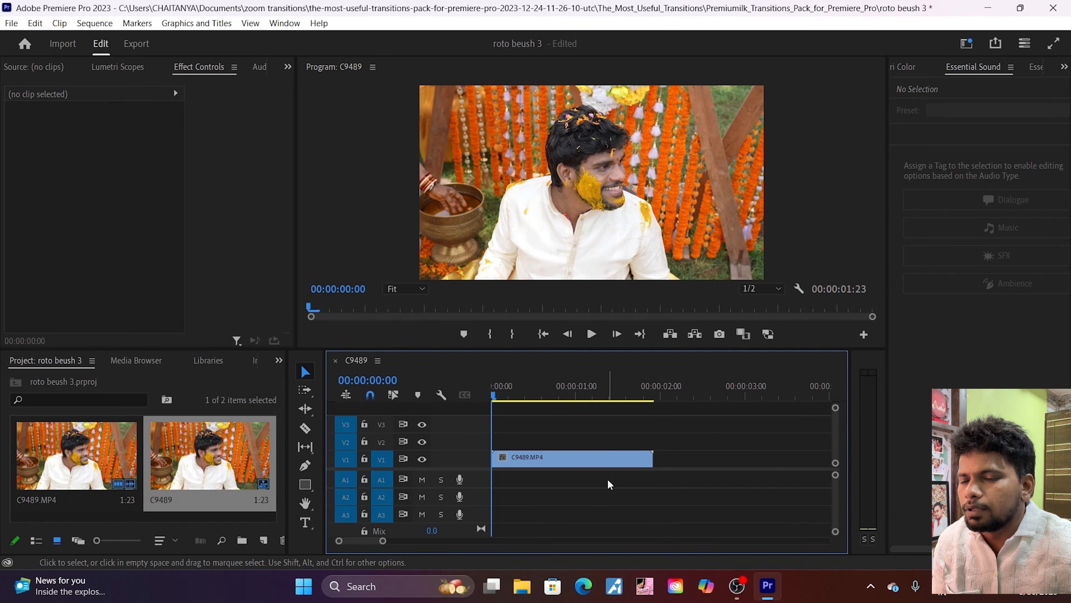
Step: Replace the C9489.MP4 clip on track V1 with an After Effects composition
click(547, 456)
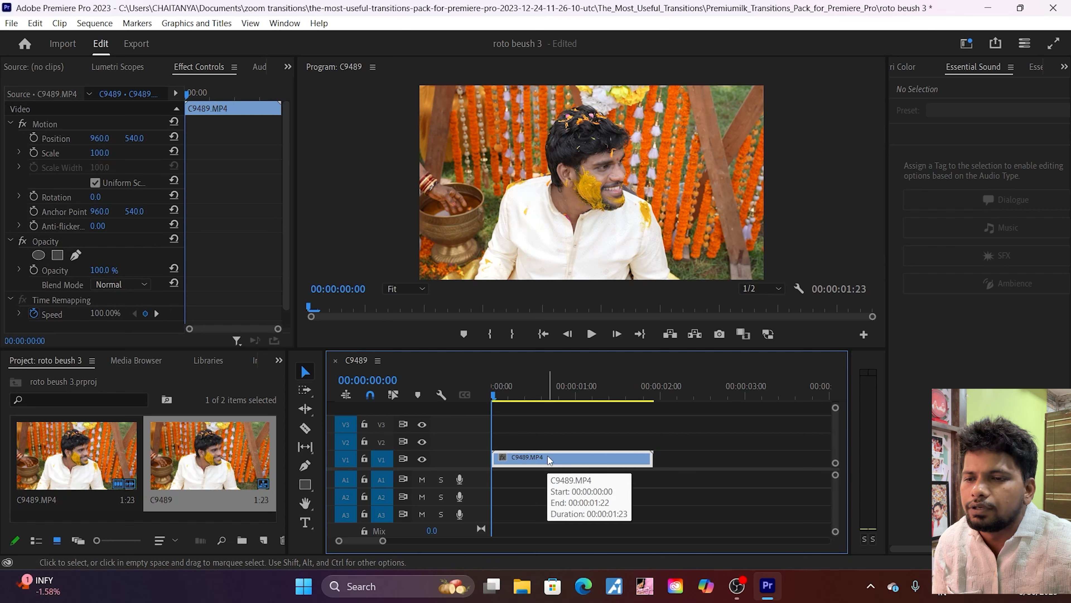
right_click(549, 459)
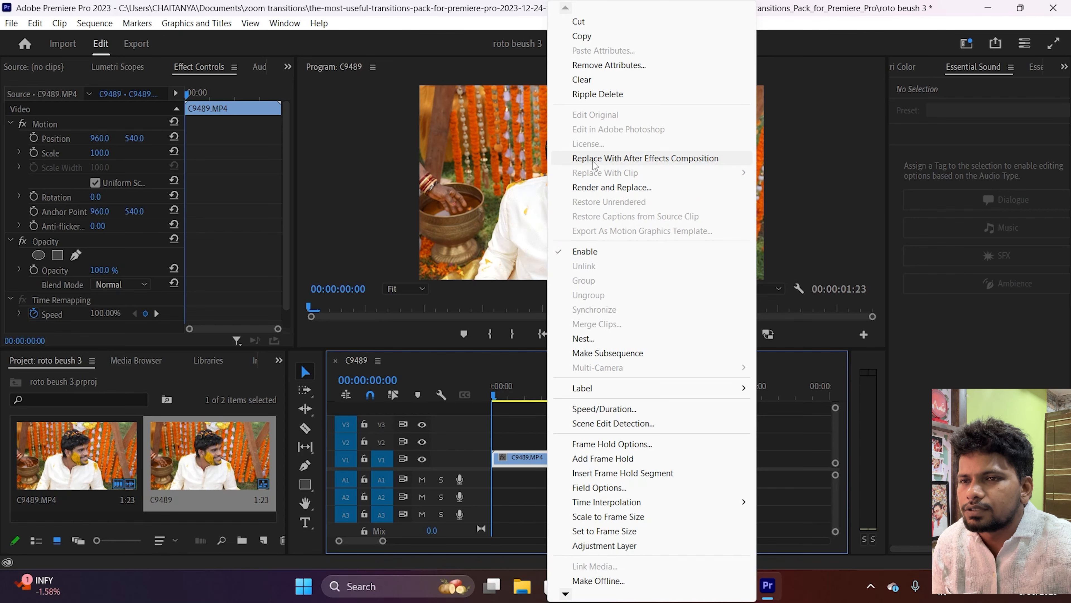
click(674, 159)
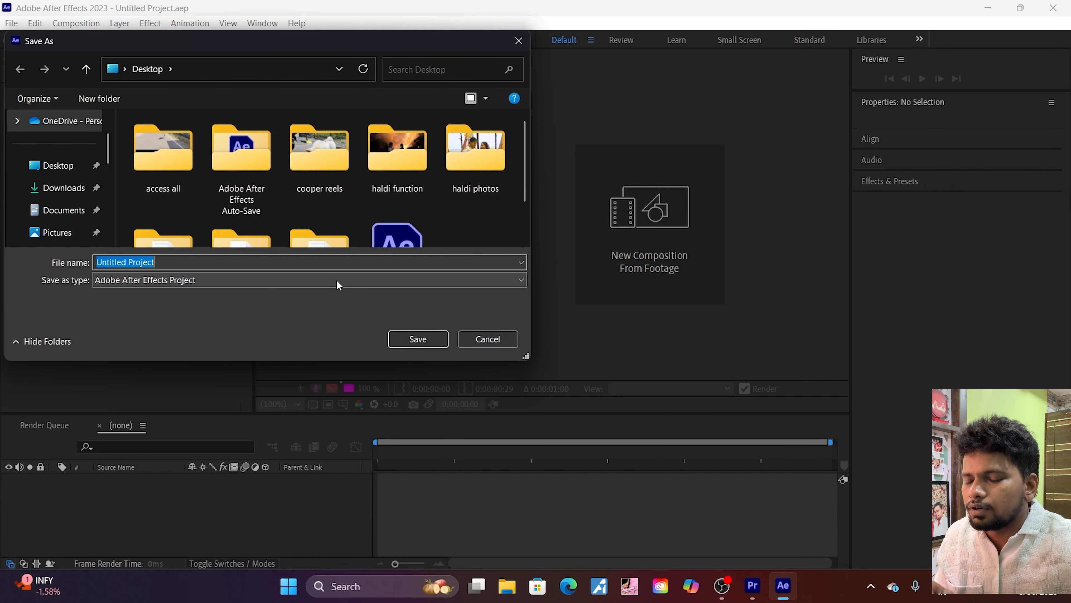
Step: Save the new After Effects project on the Desktop under the name "roto brush 30"
key(BackSpace)
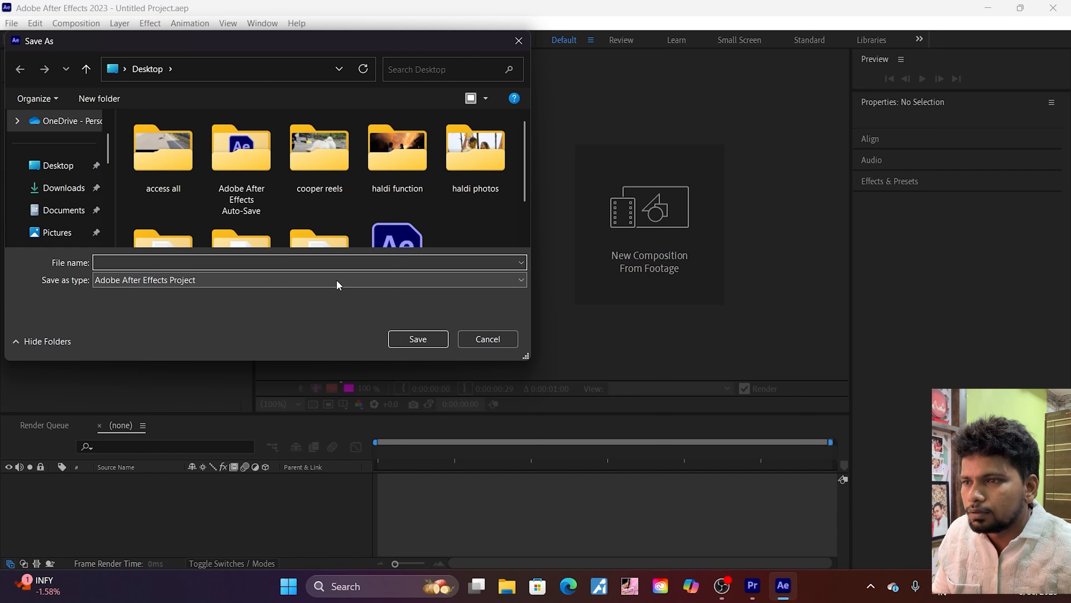
text(r)
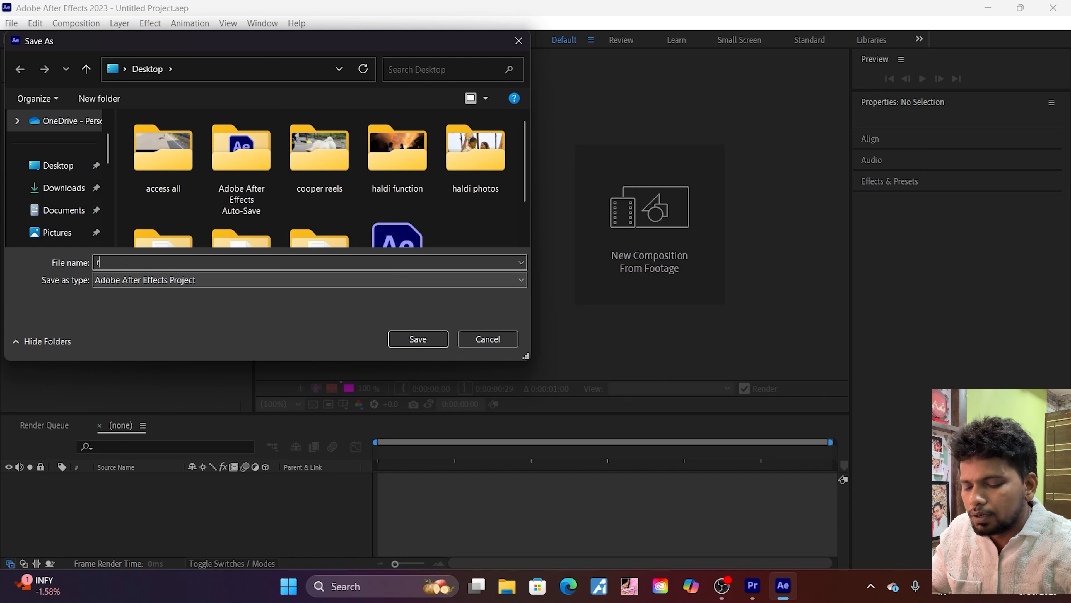
text(oto br)
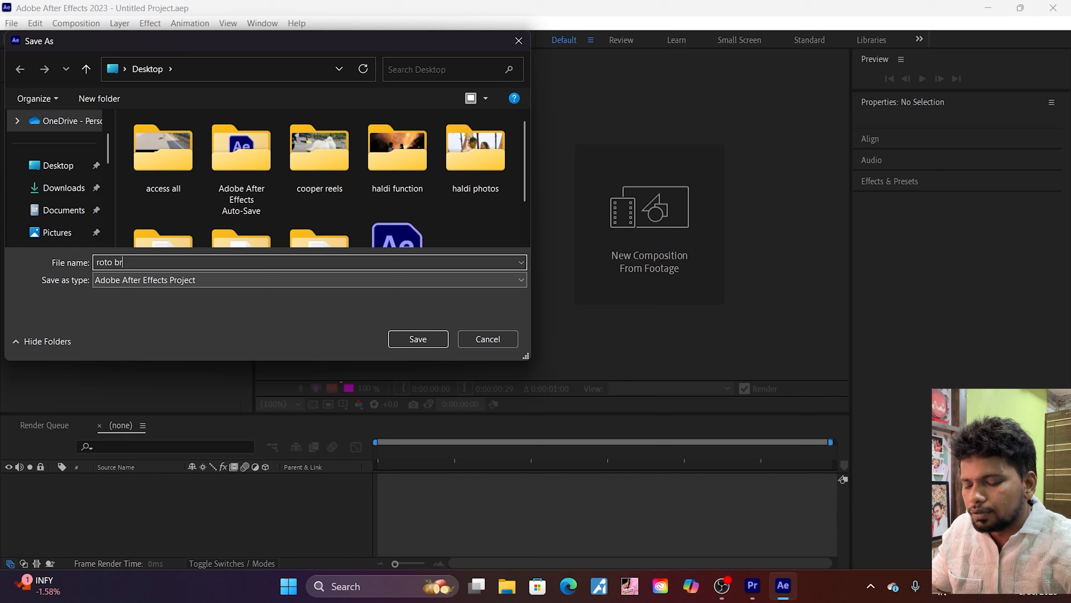
text(ush 30)
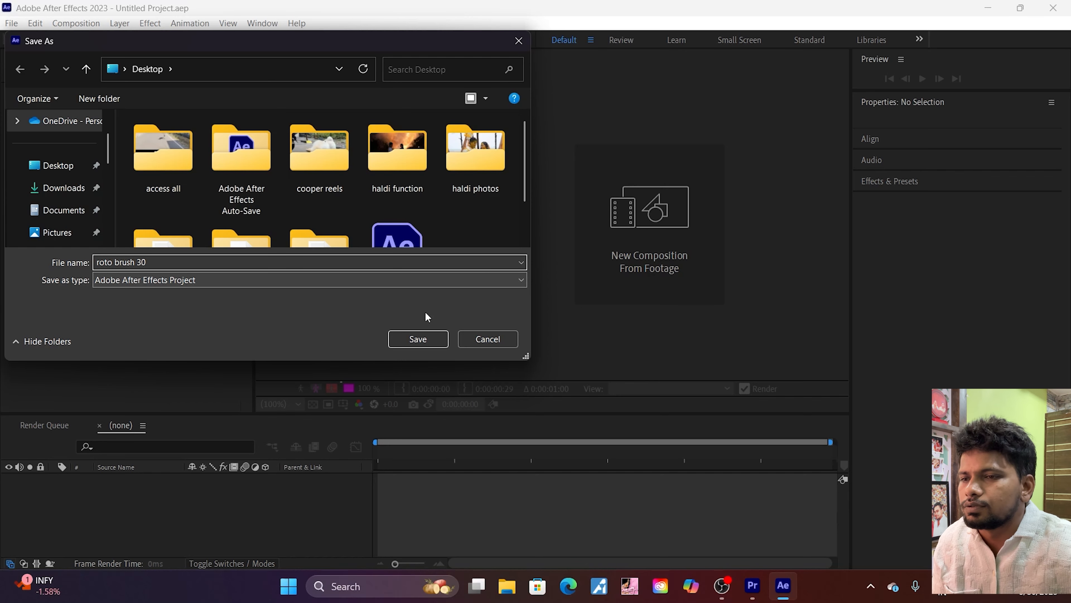
click(422, 341)
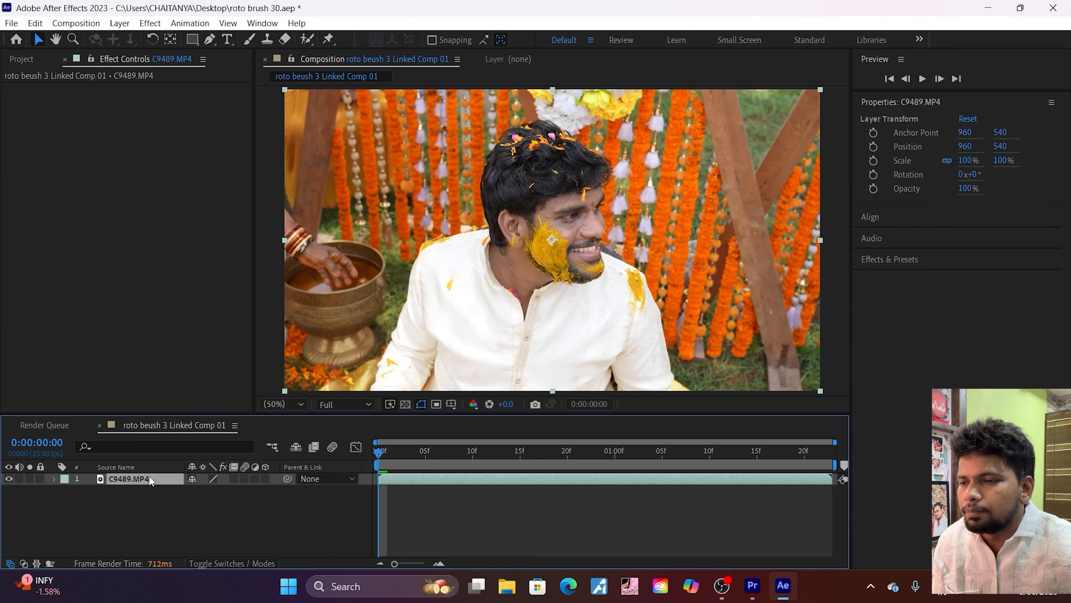
Step: Open the C9489.MP4 layer for rotoscoping and paint Roto Brush foreground strokes over the man's head, face and both halves of his shirt
double_click(149, 476)
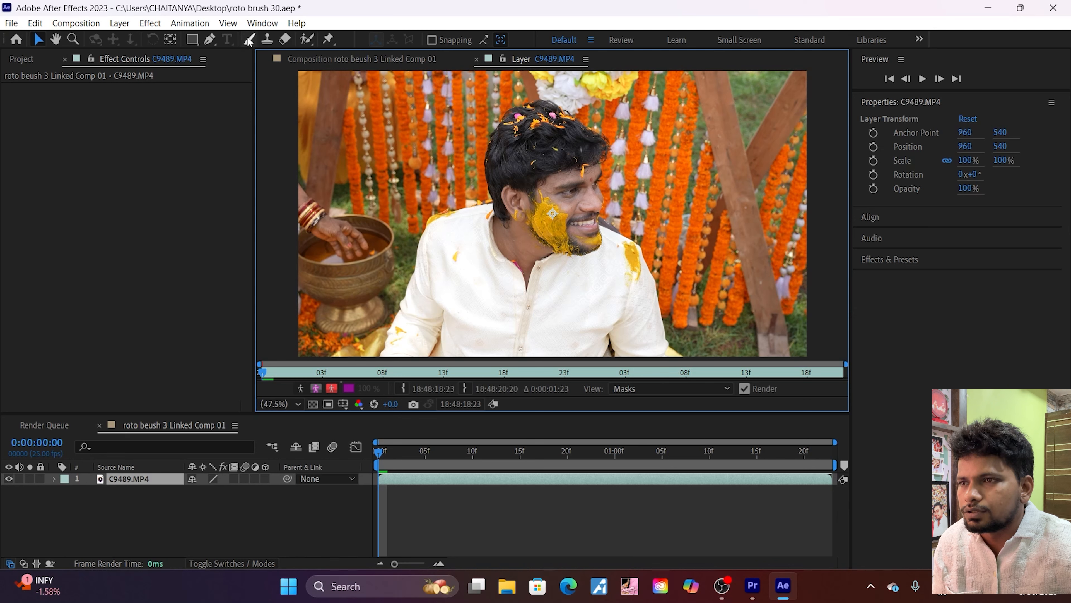
click(308, 39)
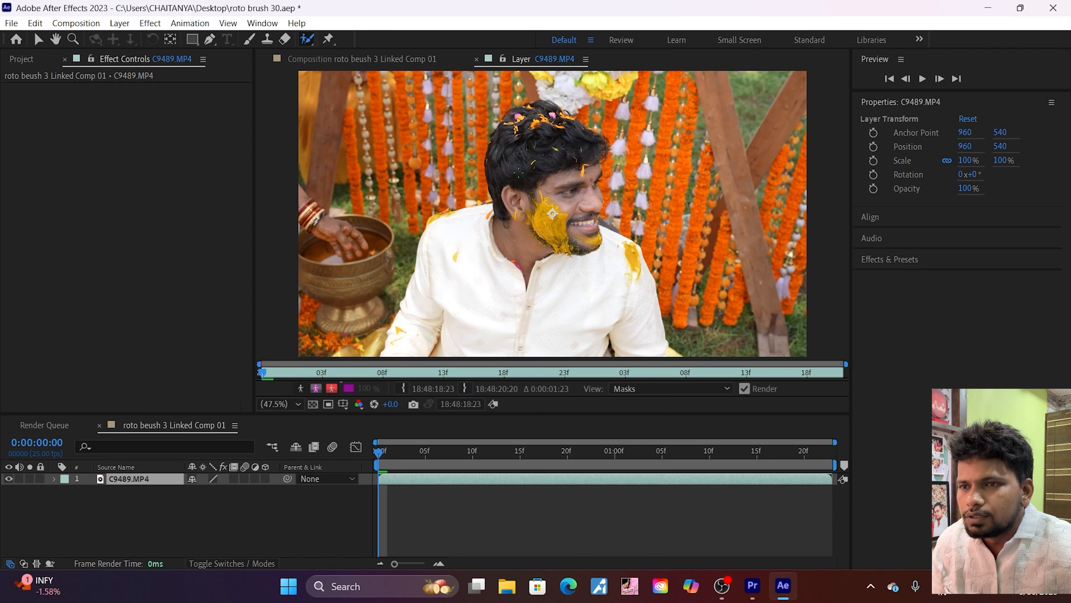
click(552, 213)
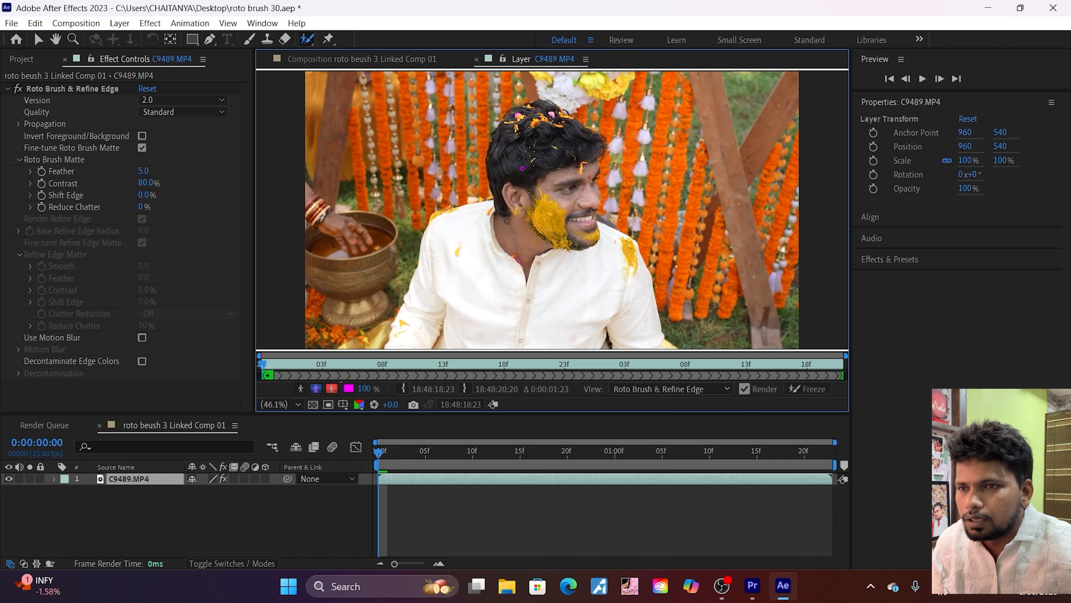
drag(530, 146, 548, 199)
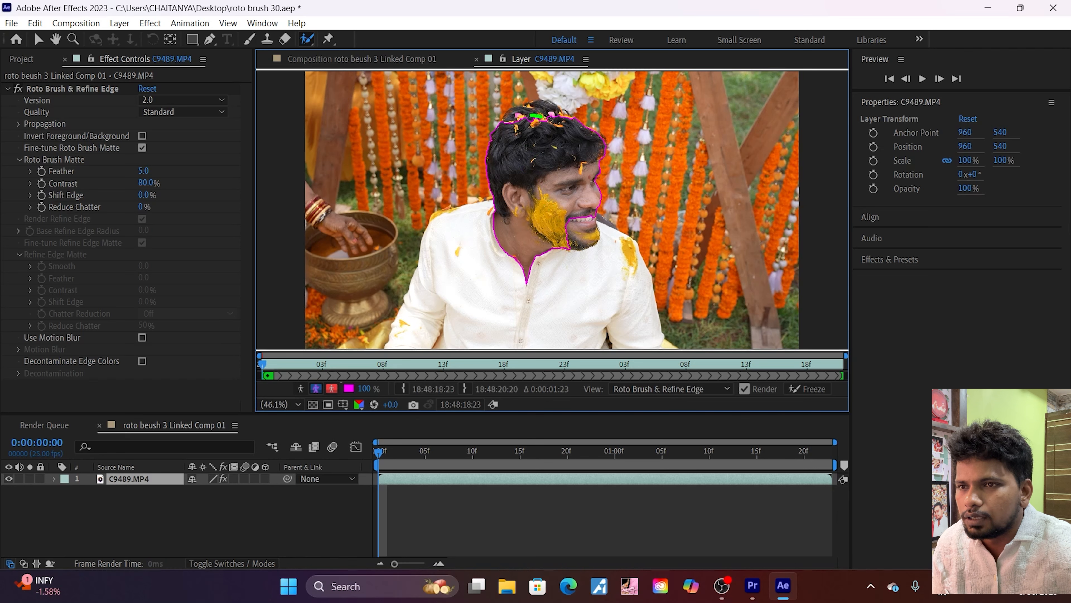
drag(545, 111, 554, 118)
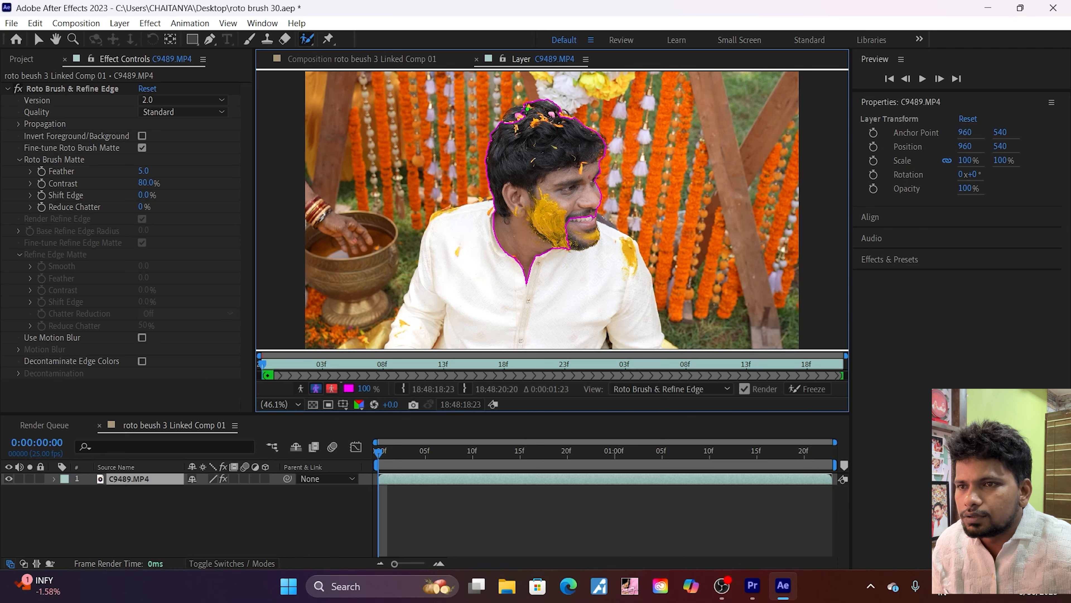
drag(528, 109, 512, 116)
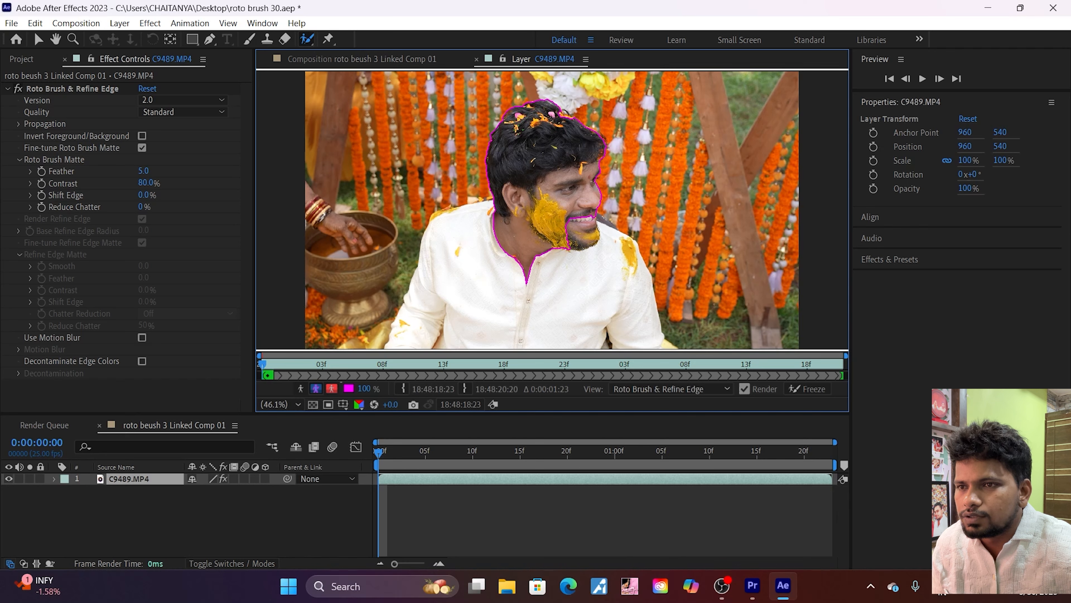
drag(488, 227, 464, 282)
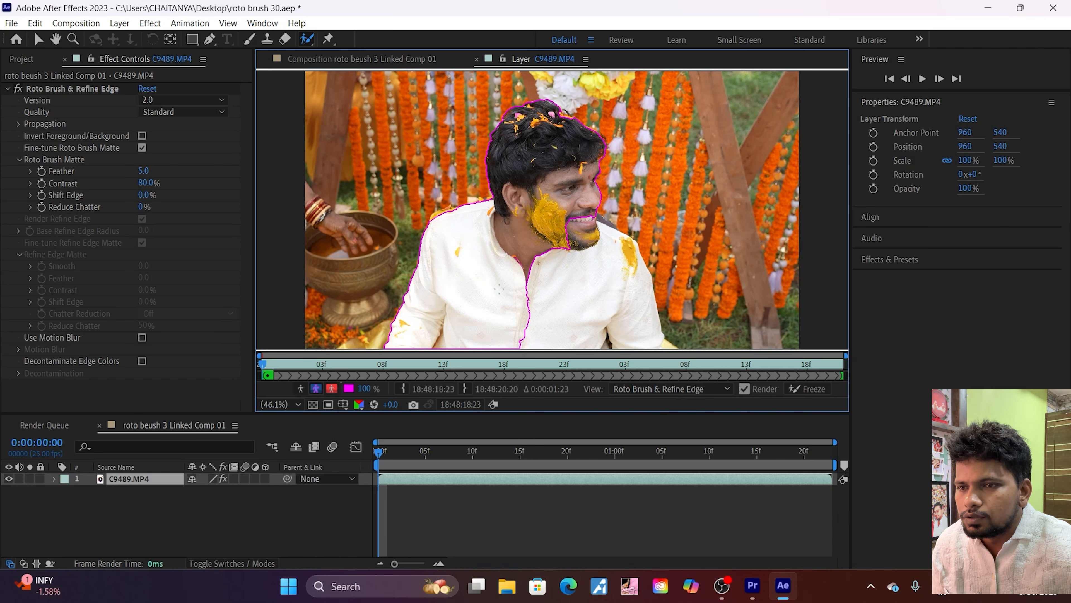
drag(538, 266, 558, 352)
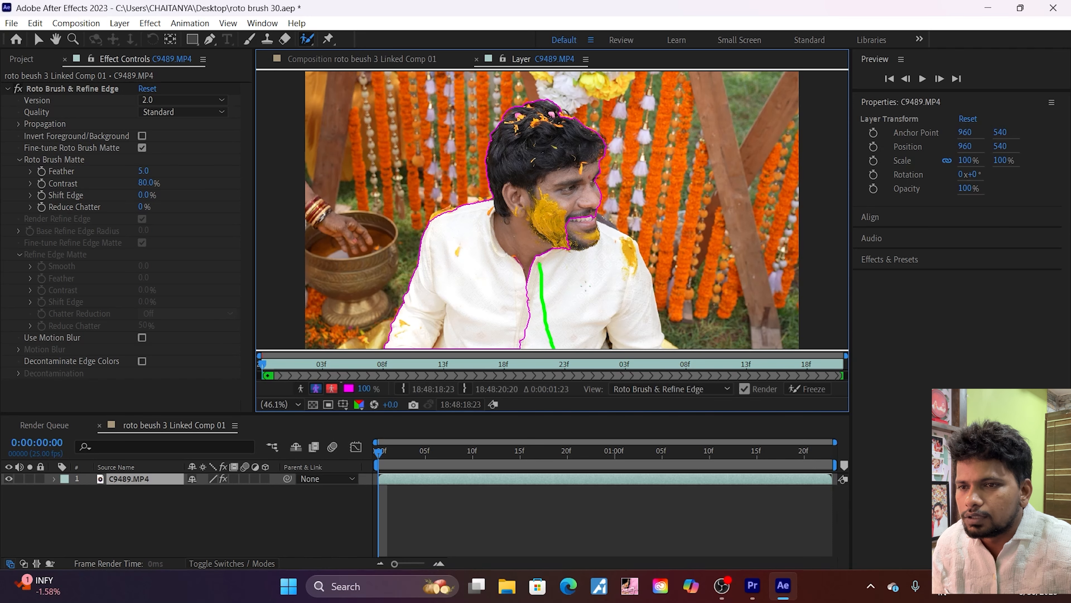
Step: Add the yellow-stained edge of the man's shoulder beside the bowl to the Roto Brush selection with a foreground stroke
scroll(595, 275, down, 2)
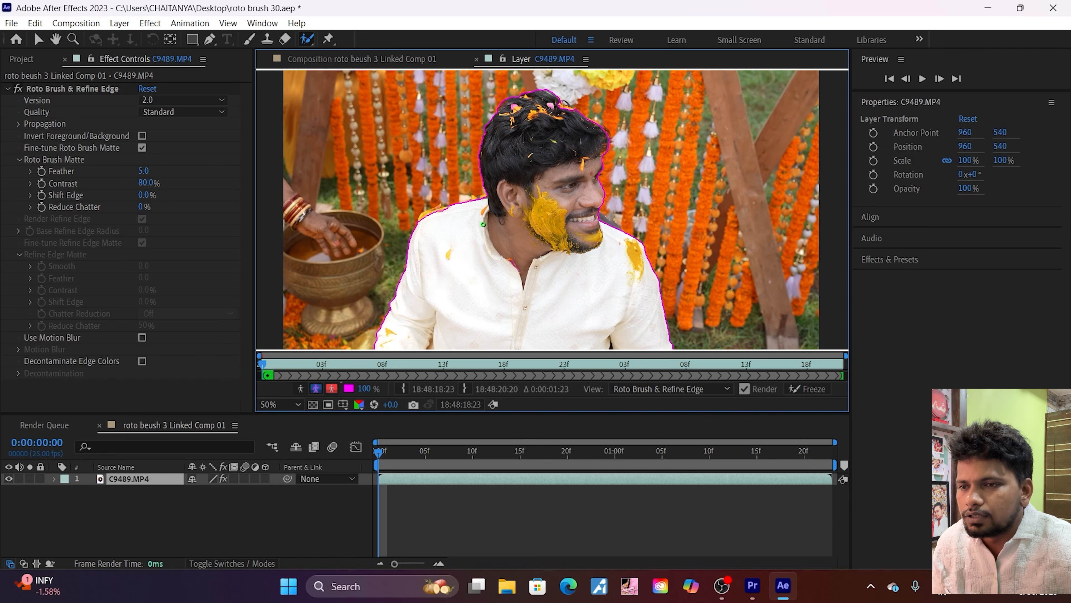
scroll(483, 224, up, 2)
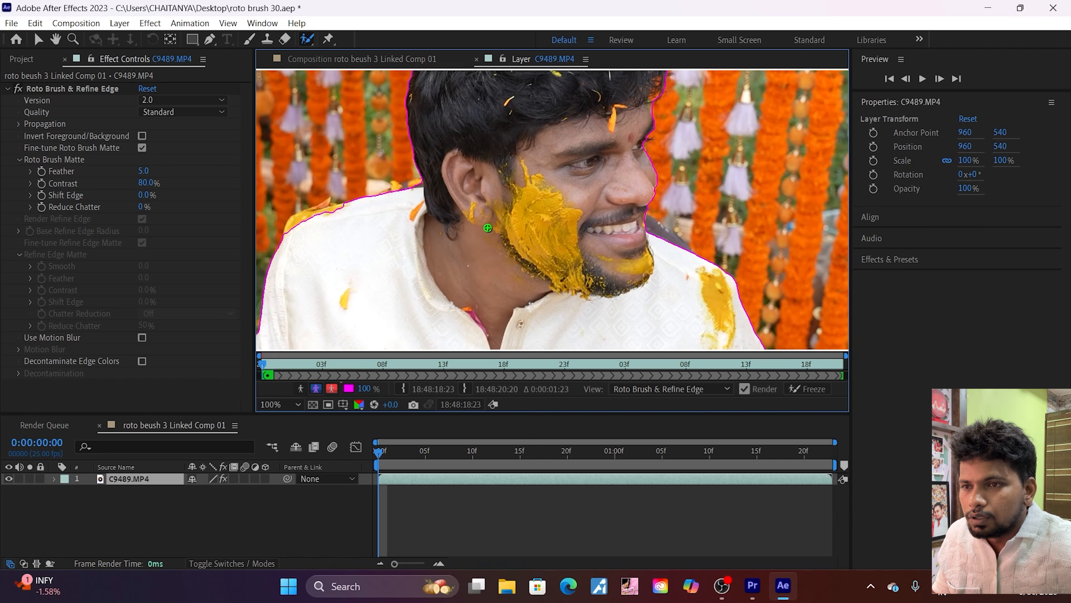
scroll(487, 228, up, 1)
key(alt)
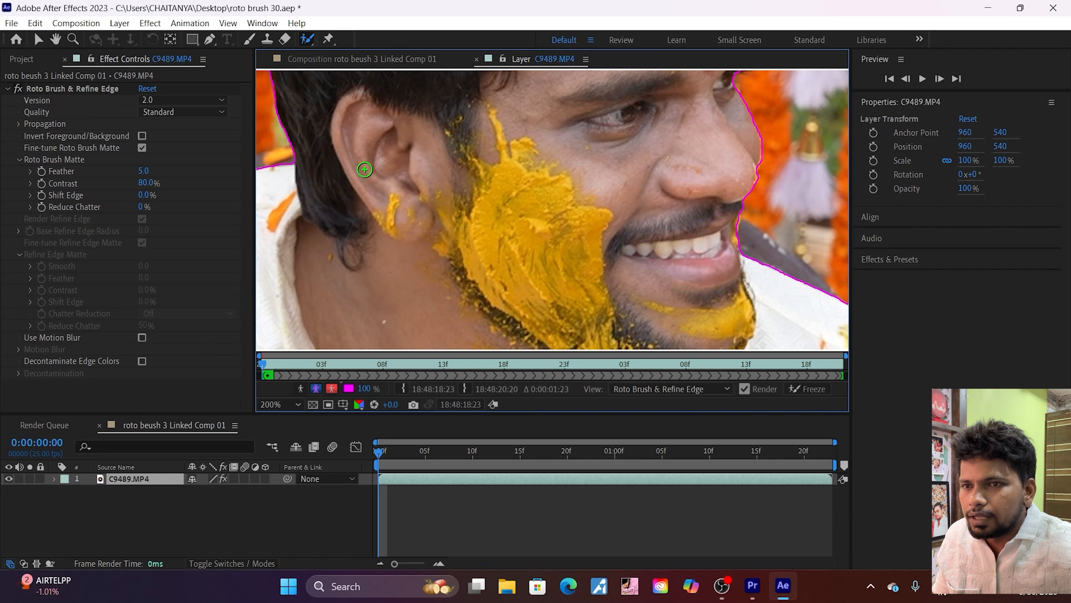
scroll(556, 220, down, 1)
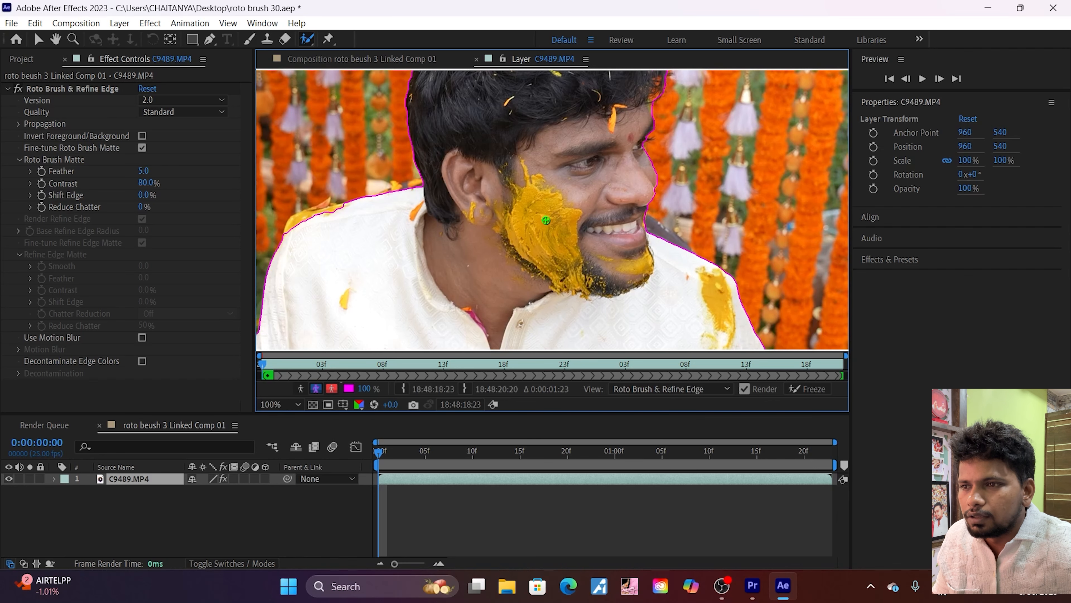
scroll(402, 211, up, 1)
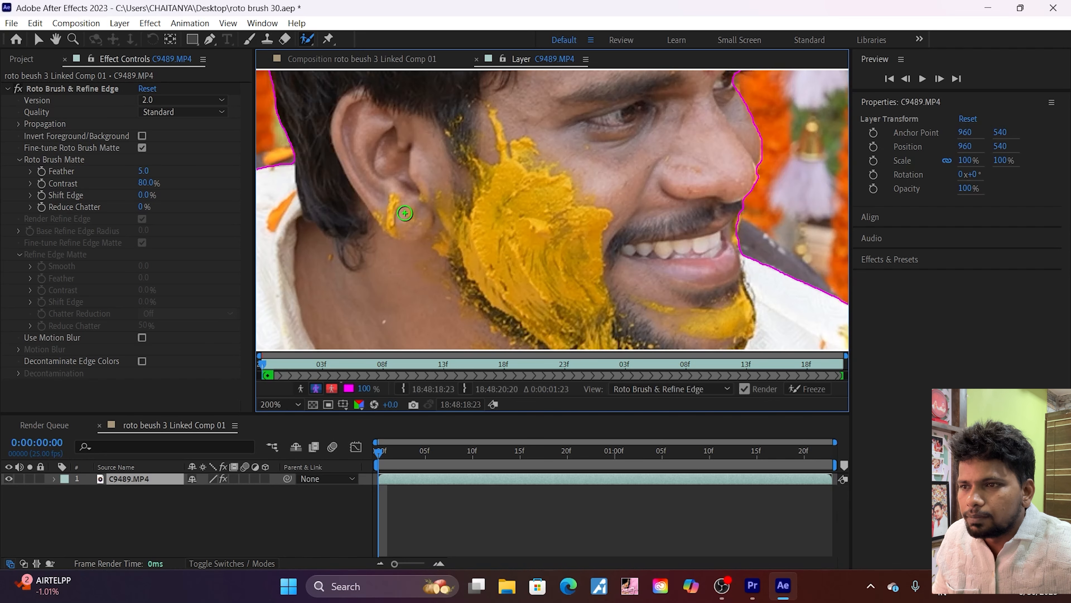
scroll(363, 258, down, 1)
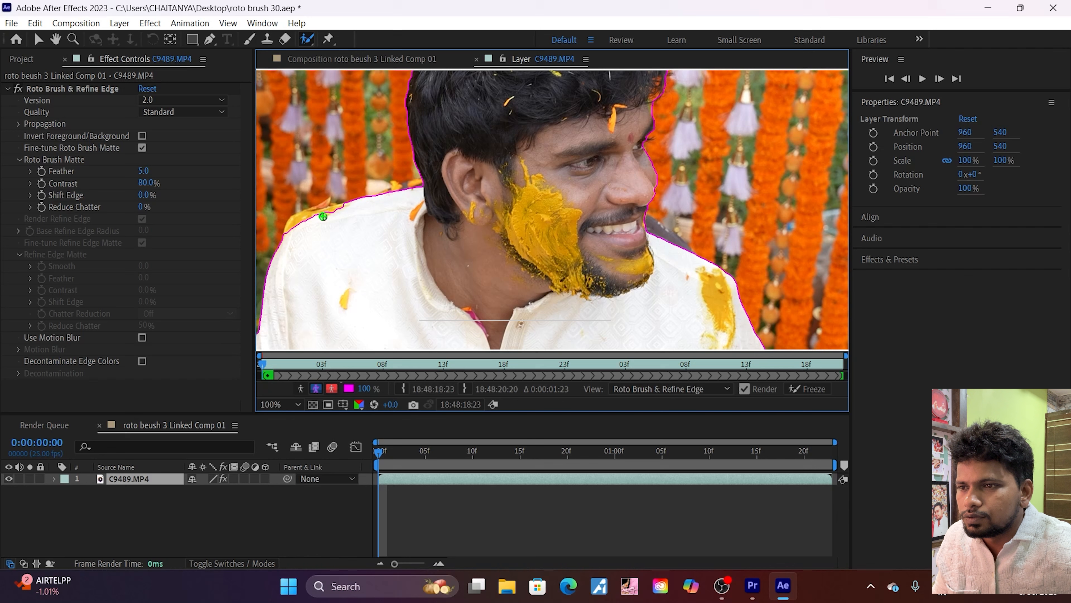
drag(340, 209, 314, 215)
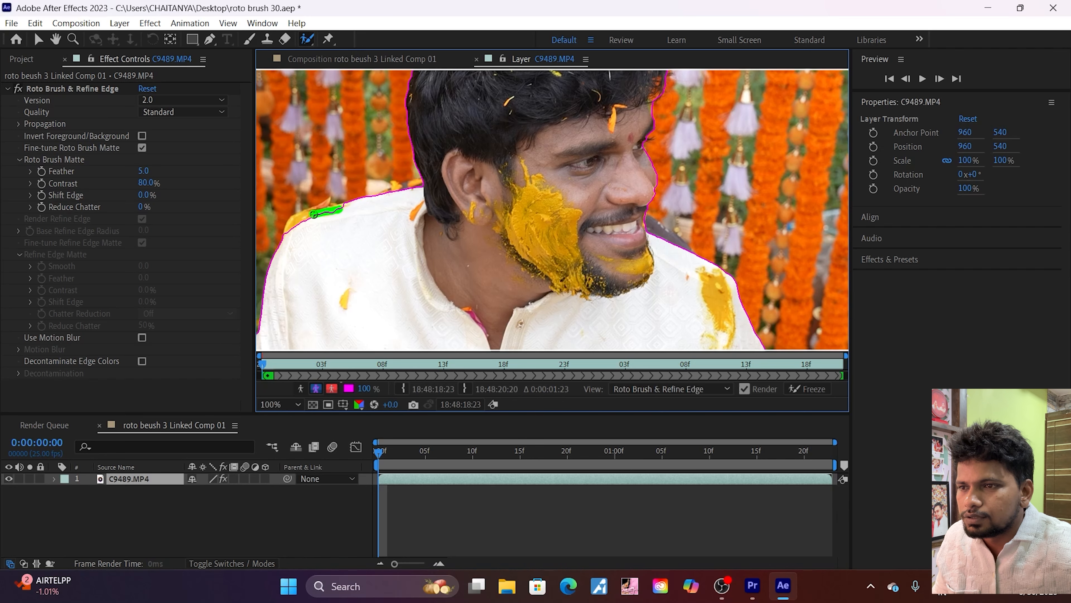
scroll(443, 254, down, 3)
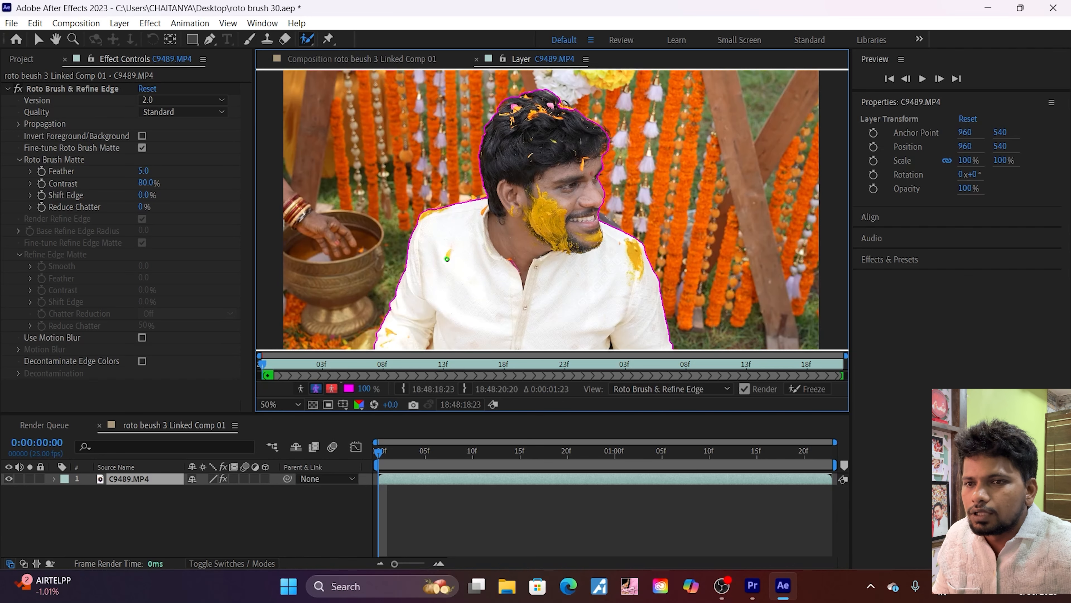
Step: Check the selection outline around the man and freeze the Roto Brush & Refine Edge propagation
scroll(447, 259, up, 1)
scroll(447, 258, up, 2)
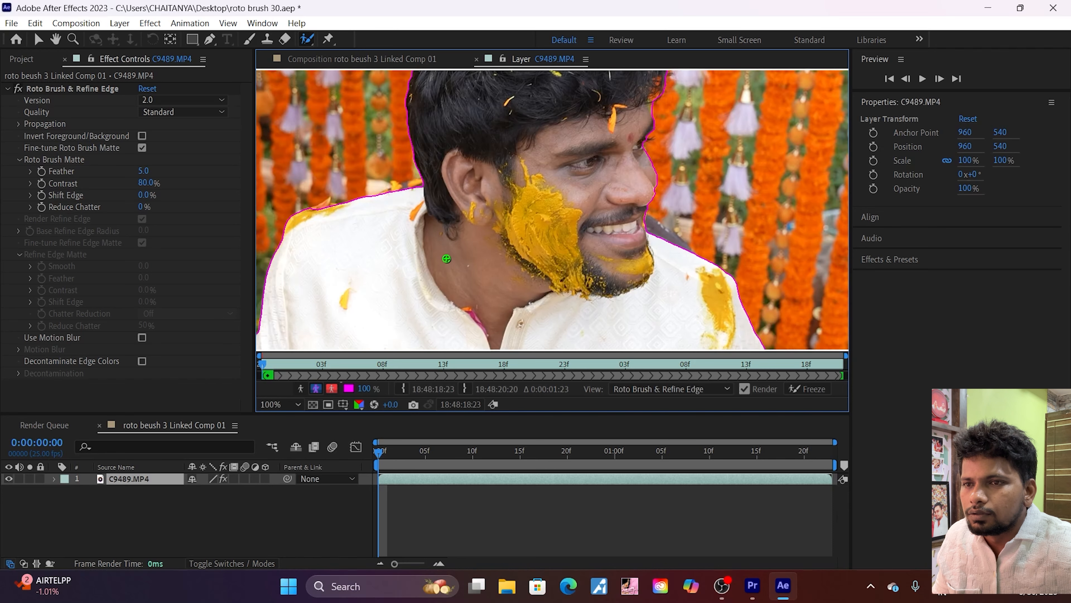
scroll(446, 258, down, 2)
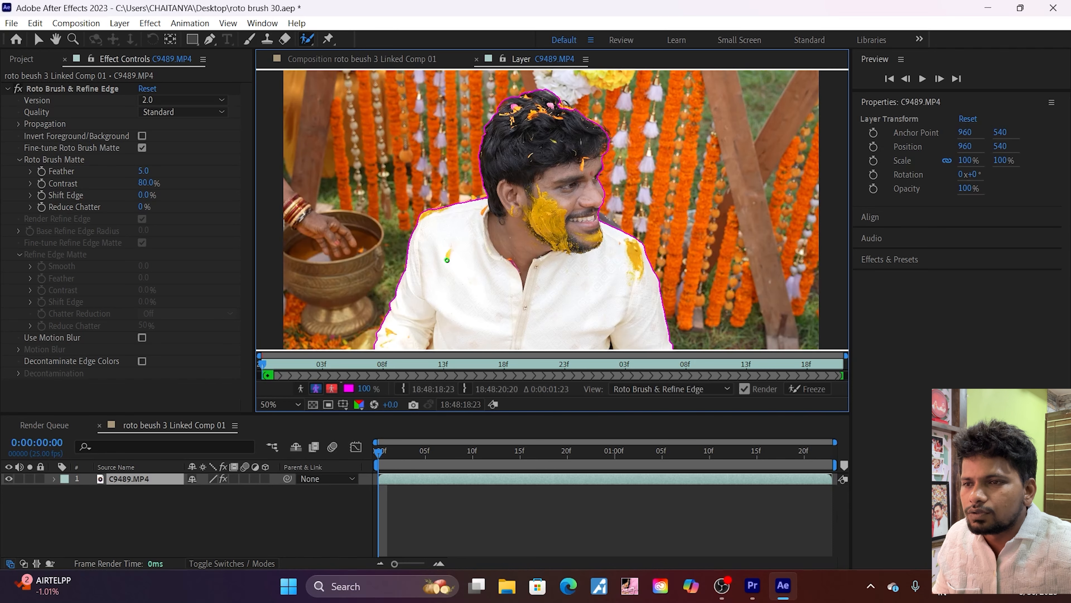
scroll(448, 260, down, 2)
scroll(448, 260, up, 2)
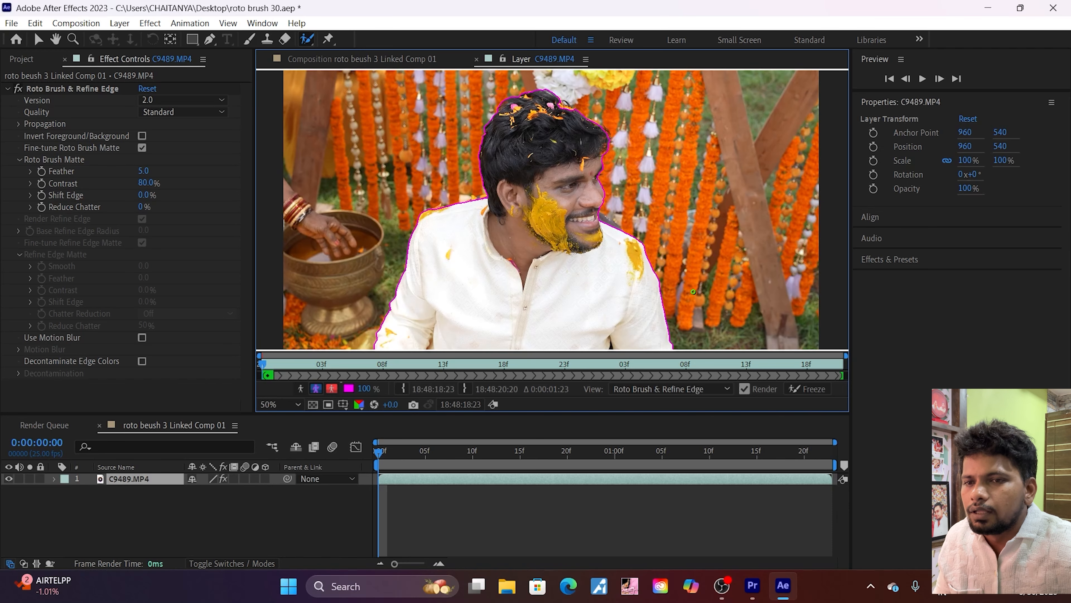
click(804, 389)
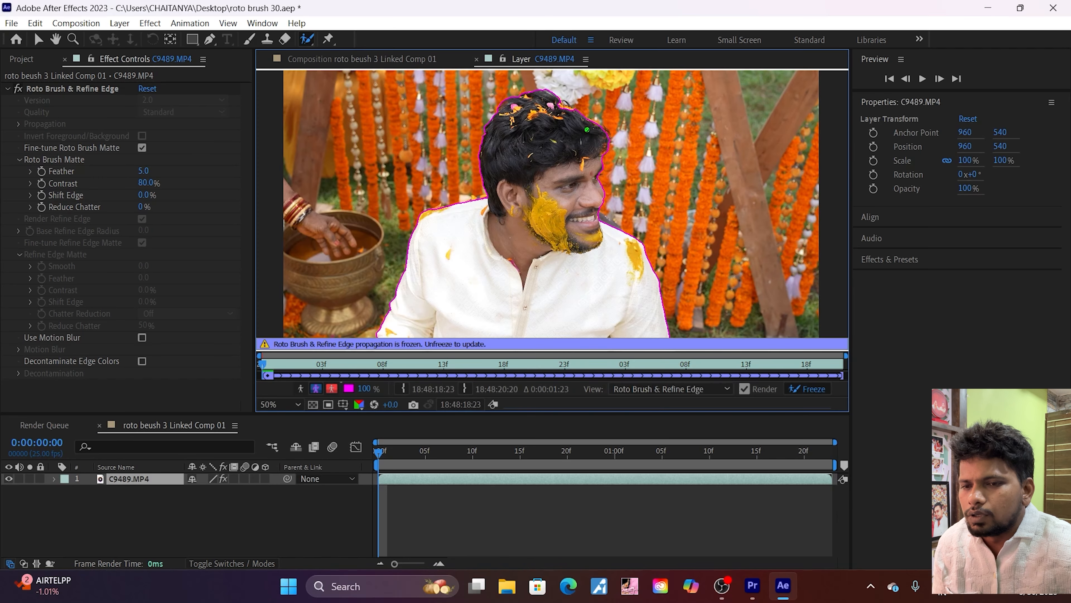
Step: Switch to Premiere Pro, move the linked composition up to track V2 and place the original C9489.MP4 beneath it on V1
click(762, 588)
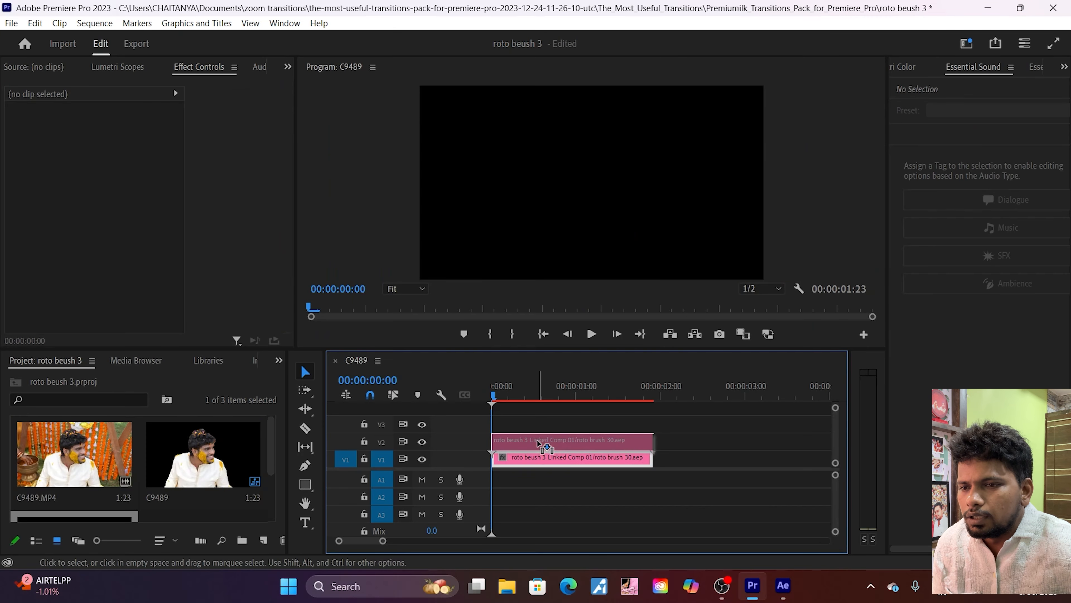
click(540, 444)
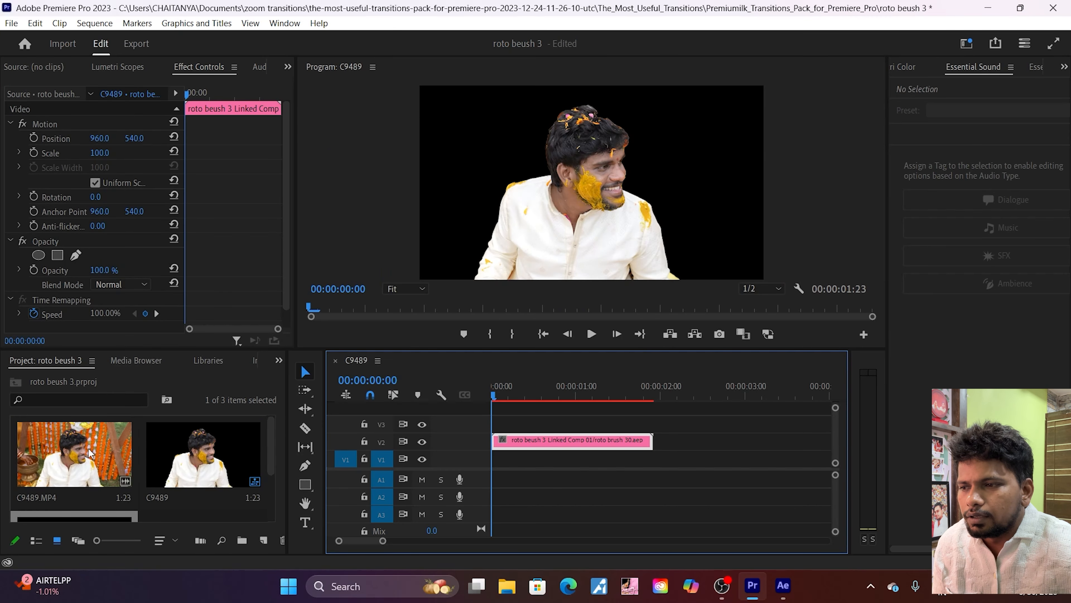
drag(89, 451, 521, 461)
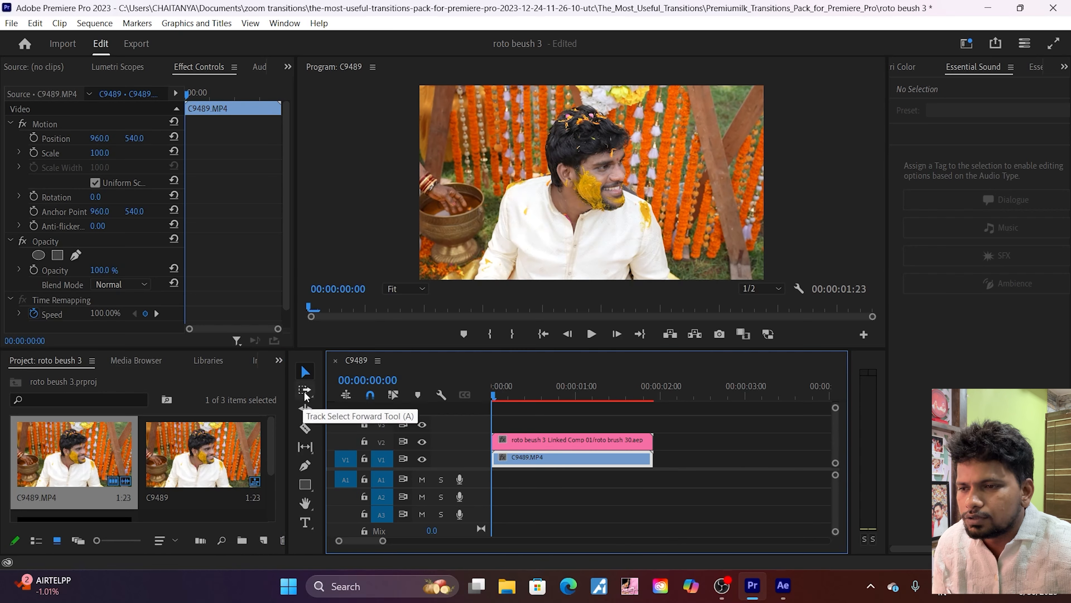
Step: Find the Crop video effect and apply it to the C9489.MP4 clip on track V1
click(279, 361)
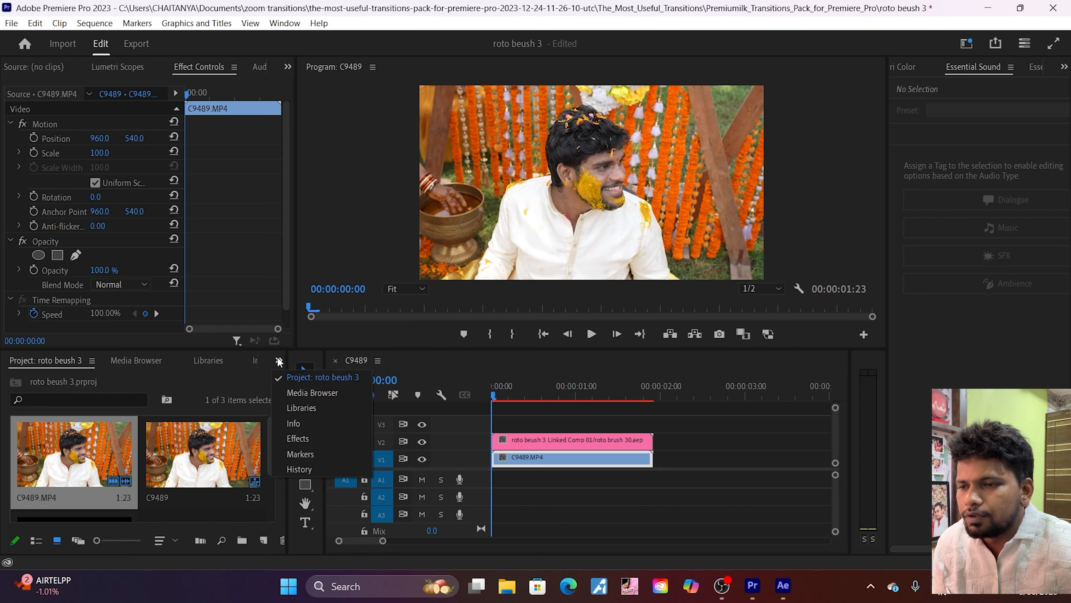
click(308, 440)
click(86, 379)
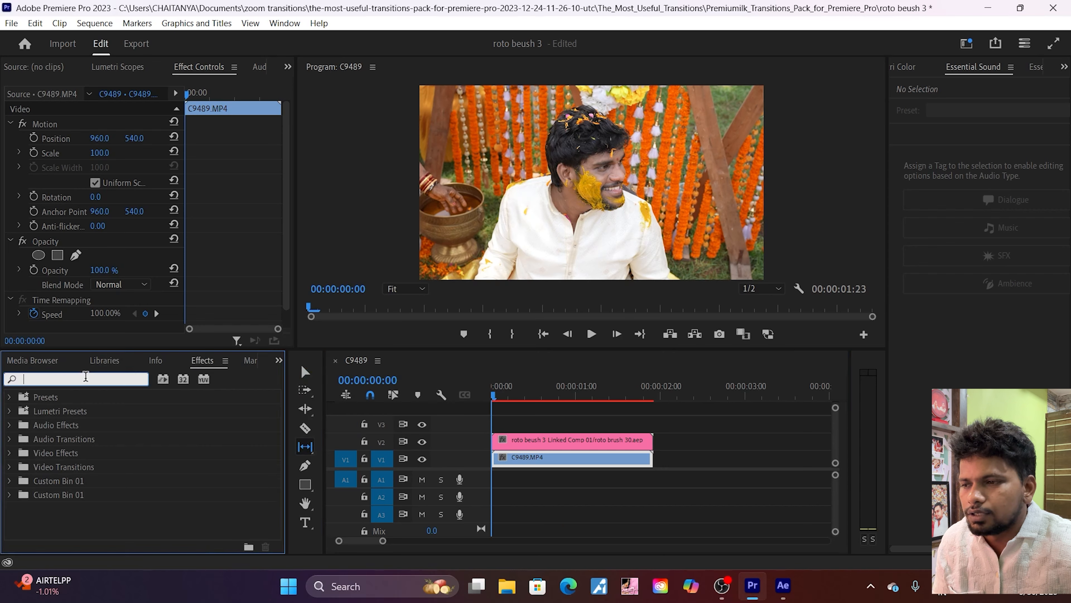
text(crop)
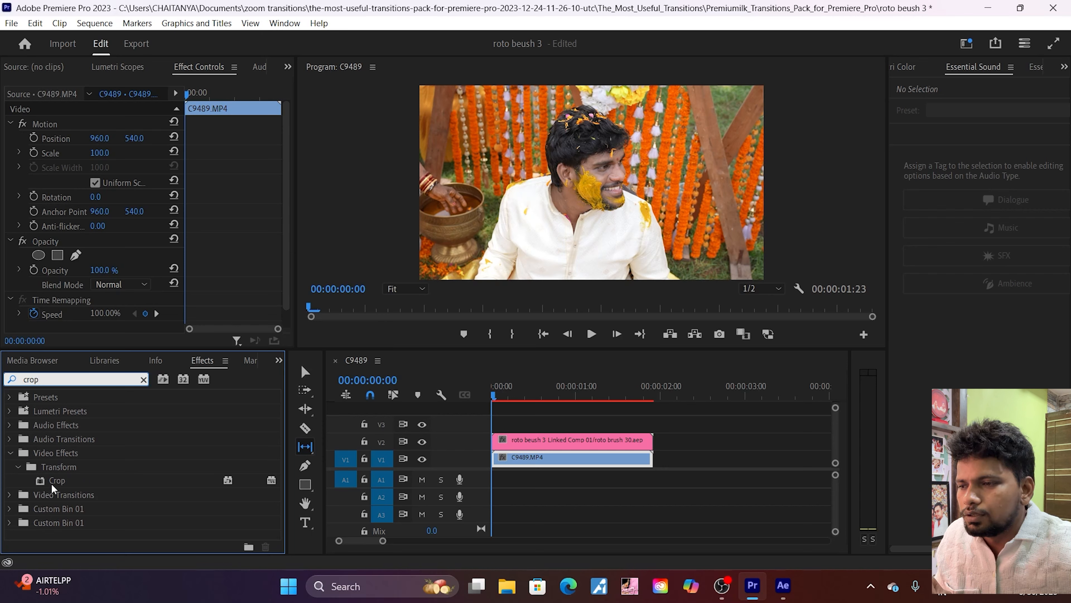
drag(55, 481, 517, 459)
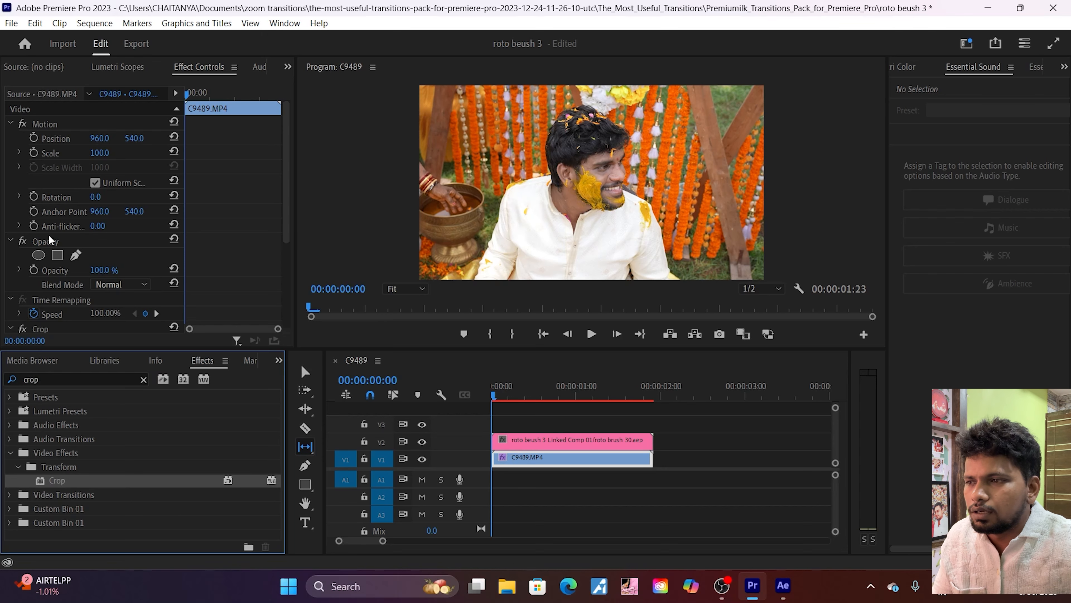
Step: Keyframe the Crop effect's Top at 43% and Bottom at 38% on the C9489.MP4 clip at the sequence start
scroll(51, 241, down, 3)
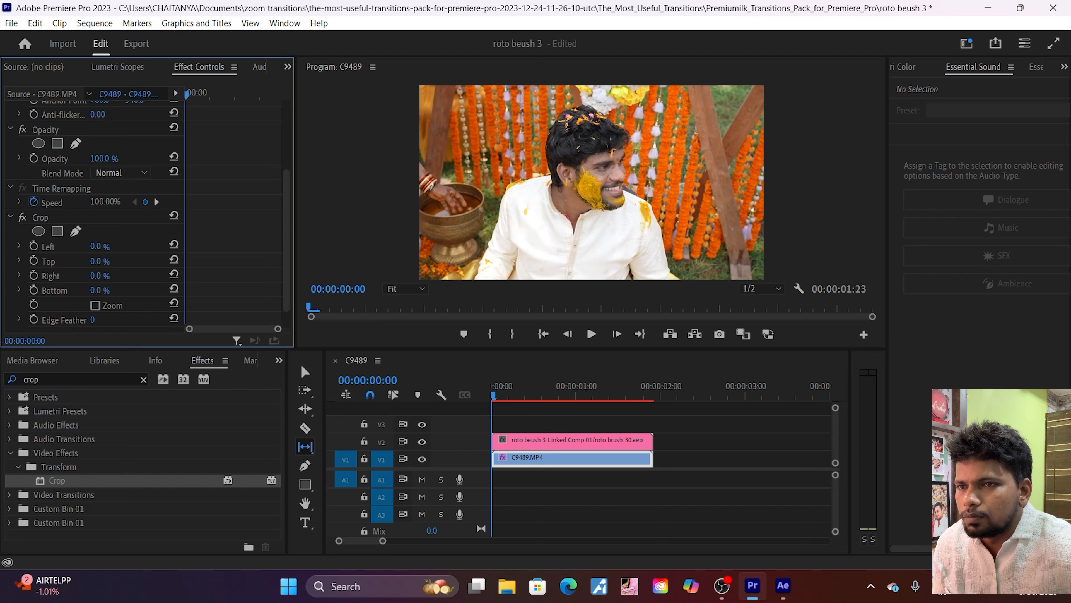
drag(101, 261, 151, 261)
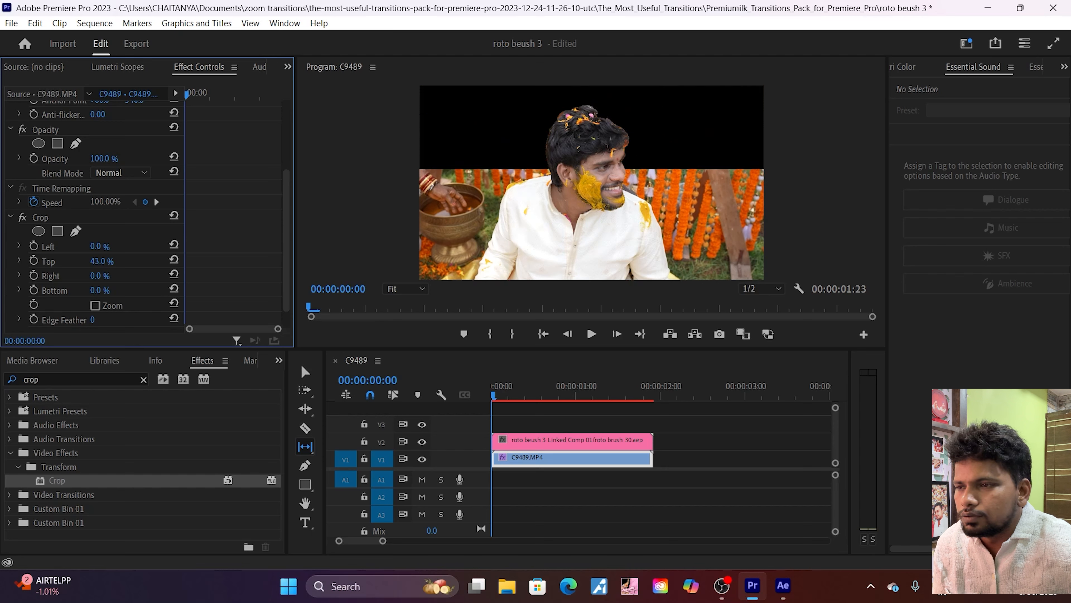
click(102, 260)
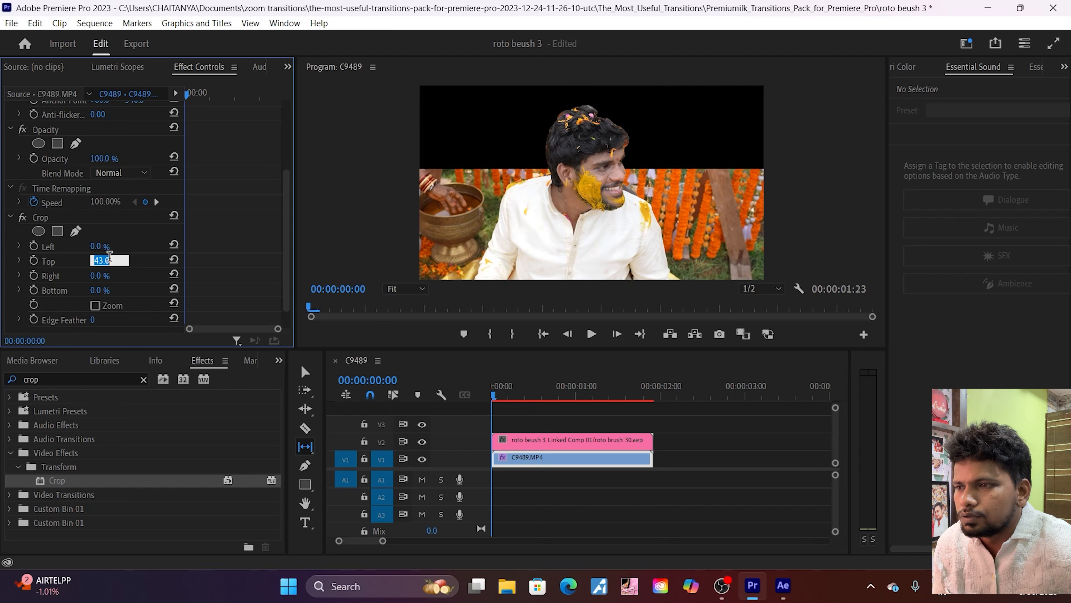
click(34, 262)
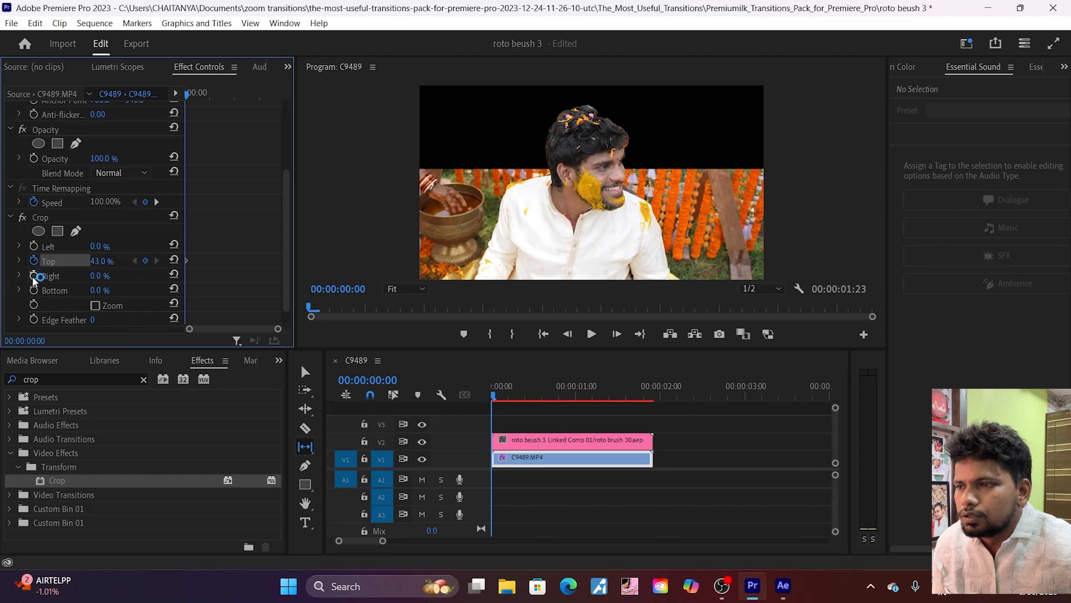
click(33, 290)
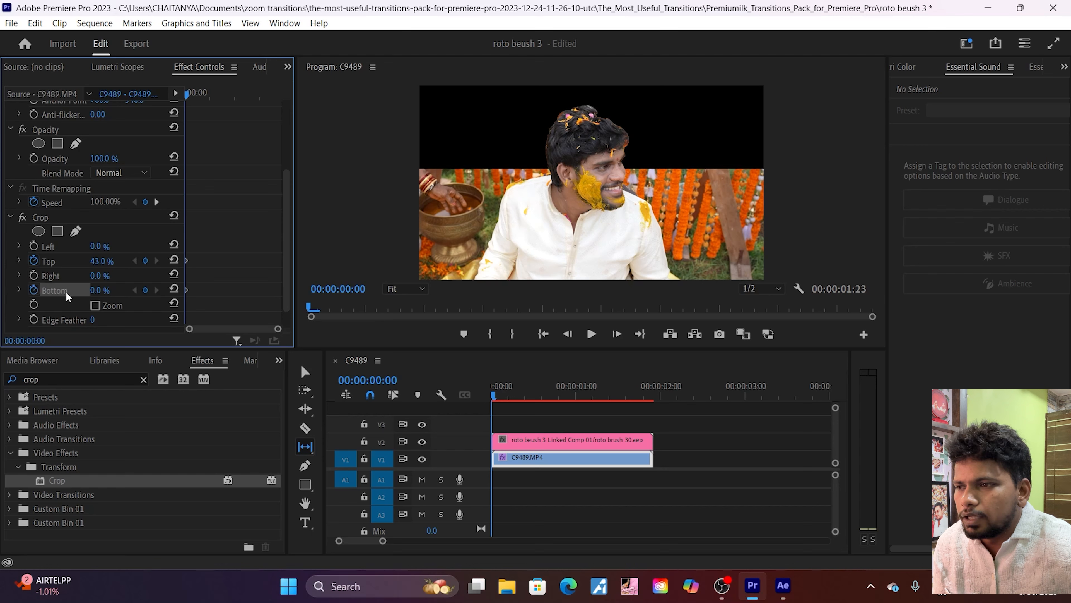
drag(98, 291, 118, 290)
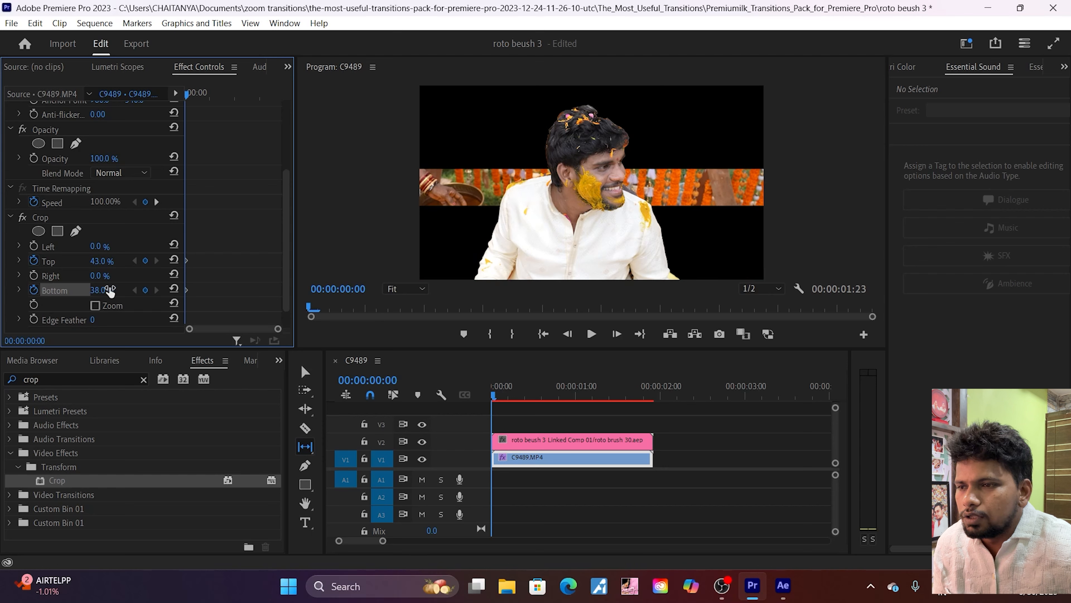
Step: At 00:00:00:07, reset the Crop effect's Top and Bottom to 0% so the crop opens to the full frame
key(Right)
key(Right)
key(Right)
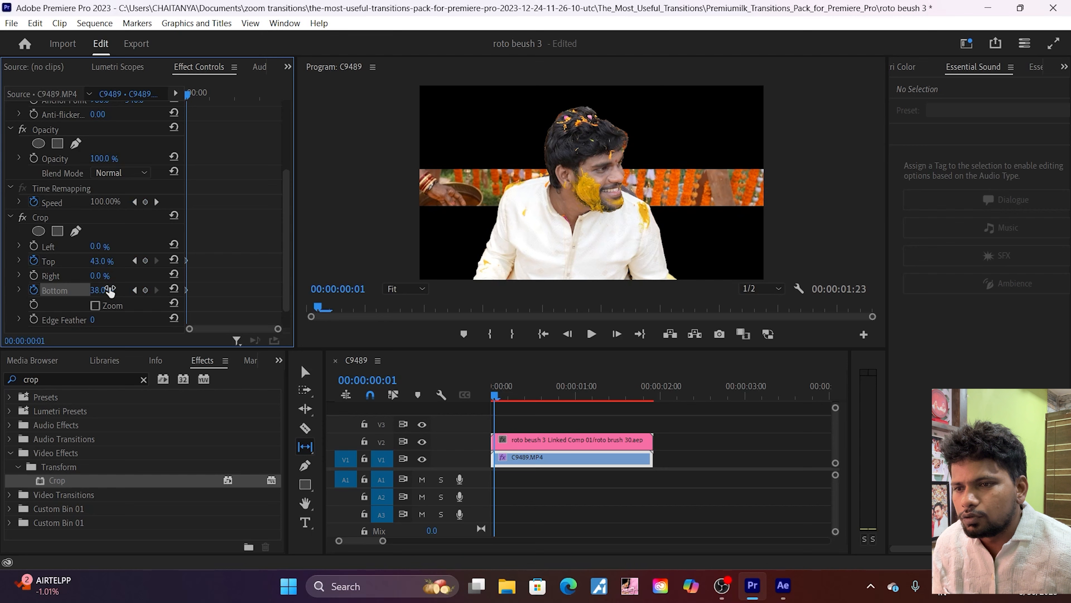
key(Right)
key(Right)
key(Right)
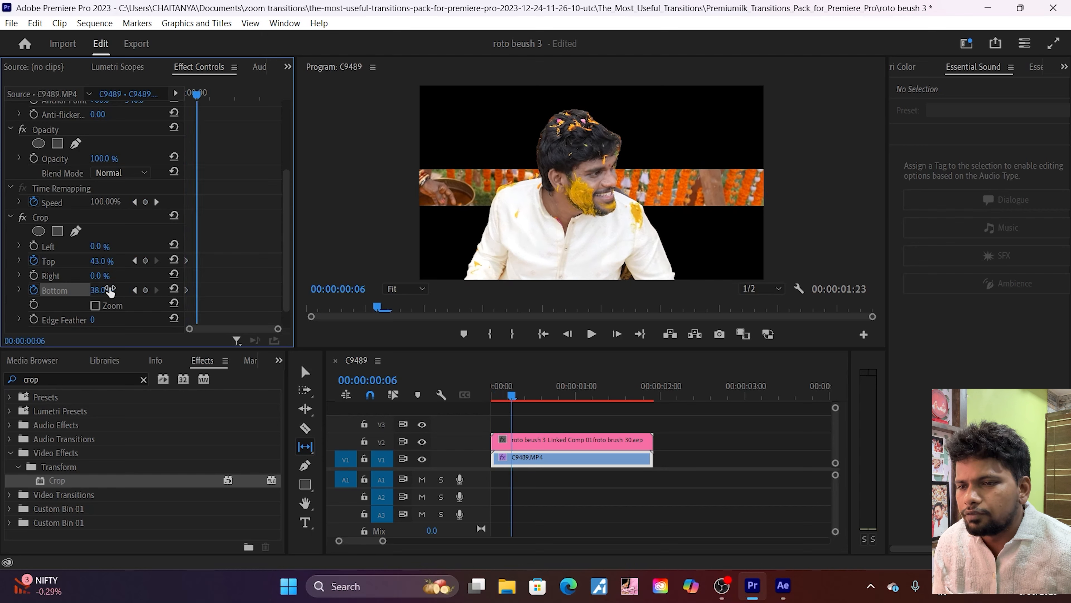
key(Right)
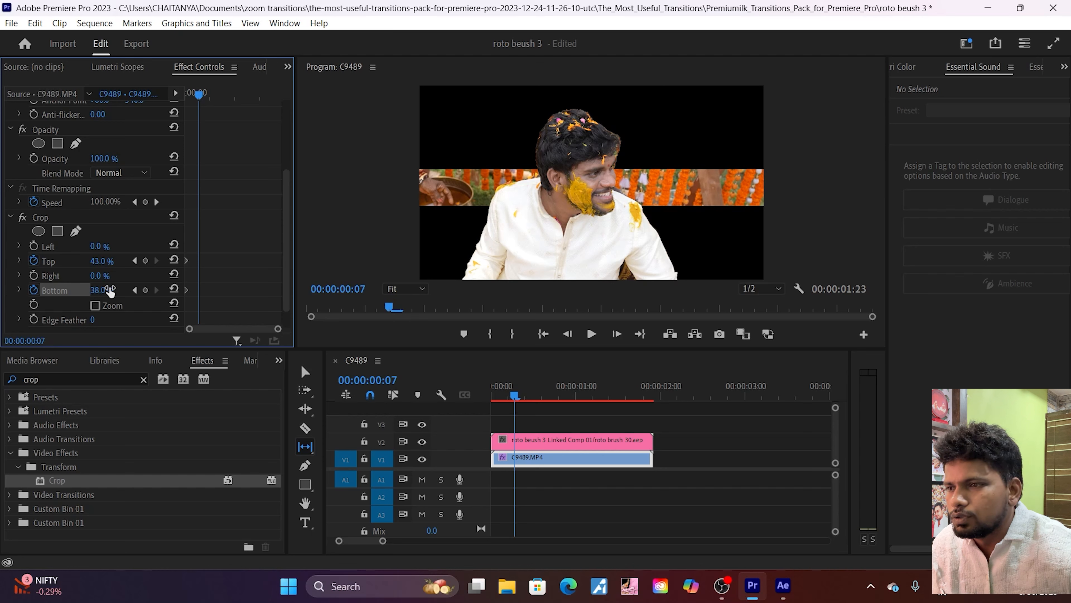
click(174, 260)
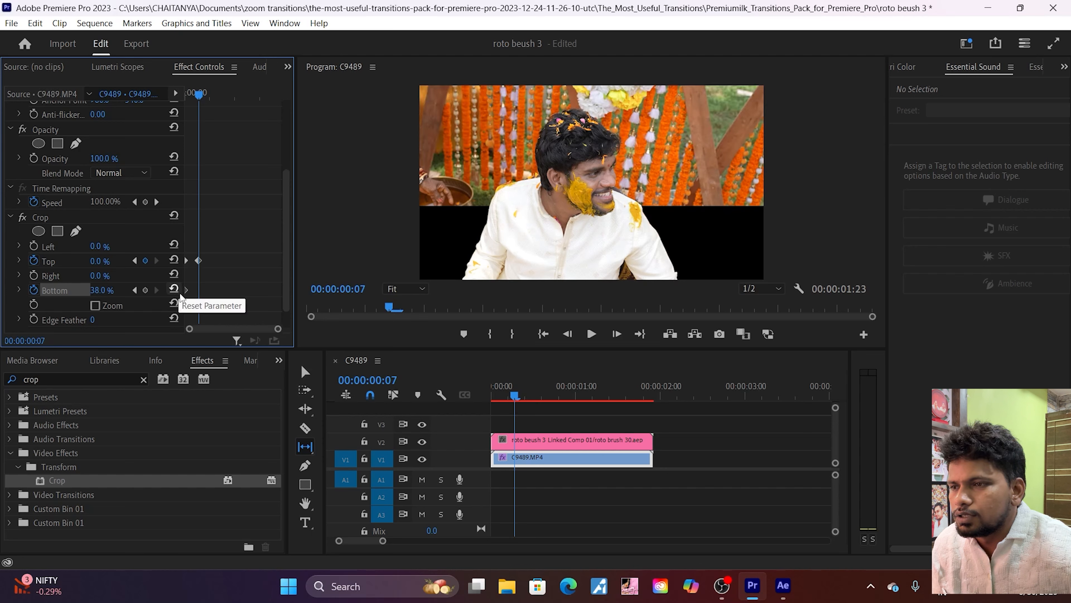
click(174, 290)
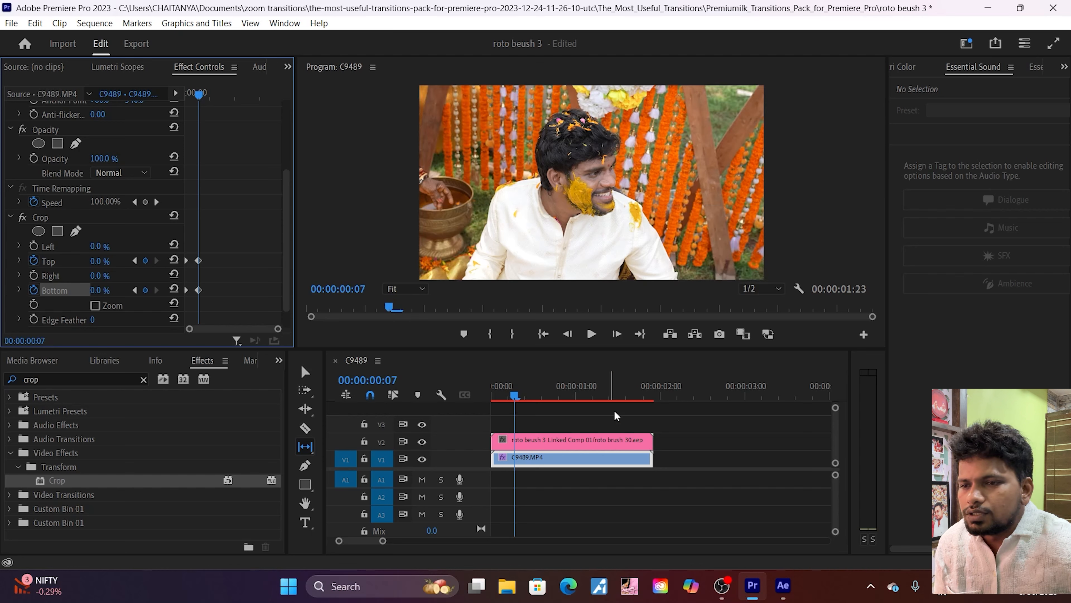
Step: Return to the sequence start and move both clips up one track, the linked composition to V3 and C9489.MP4 to V2
drag(514, 396, 491, 394)
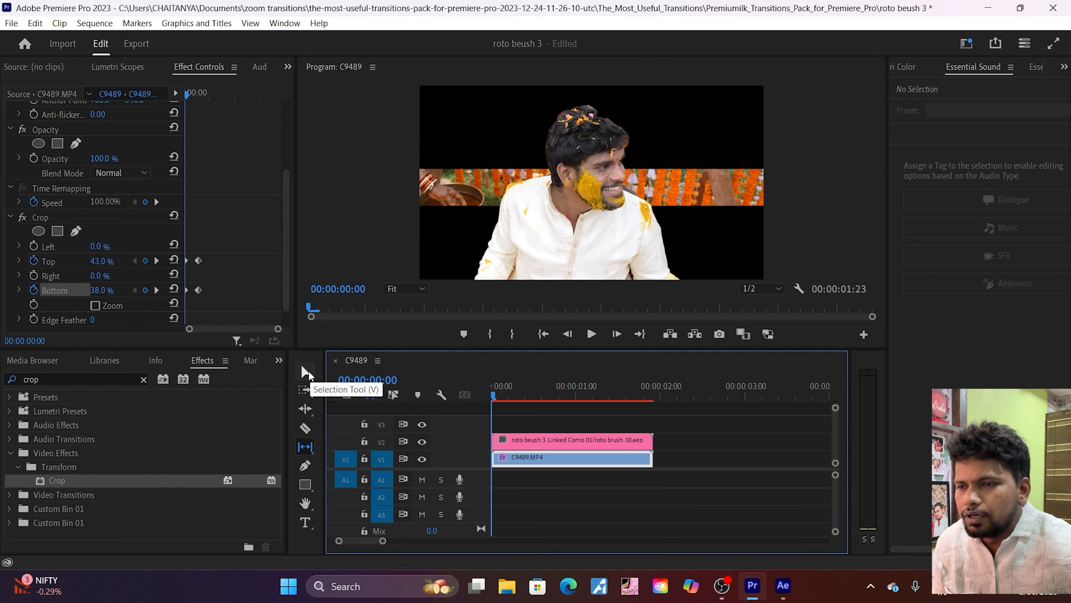
click(307, 371)
click(691, 426)
drag(691, 427, 585, 423)
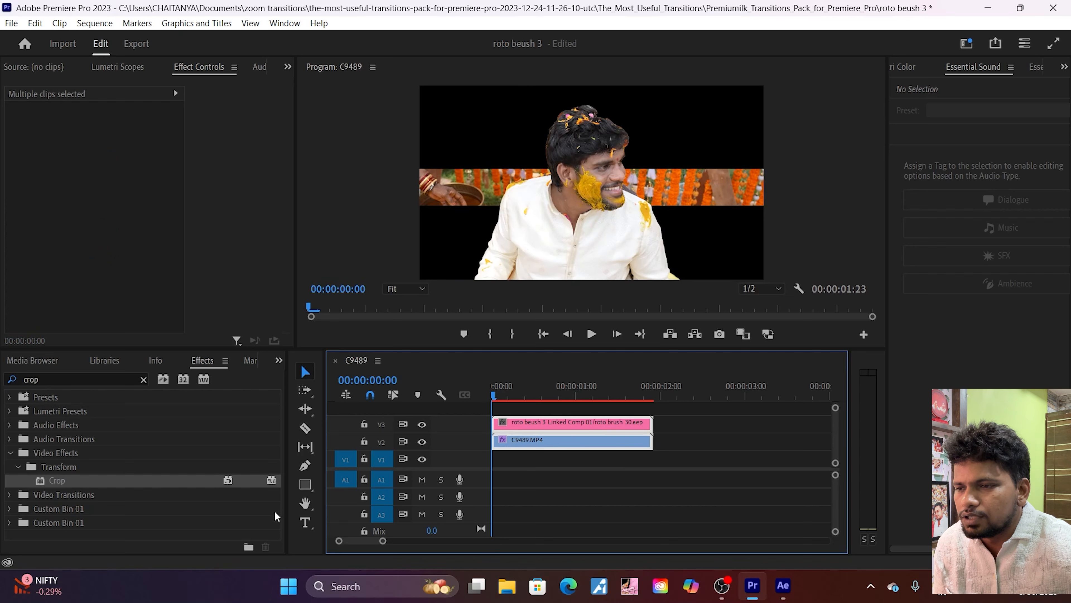
Step: Create a 1920 × 1080, 25 fps color matte in a near-white shade, keeping the name Color Matte
click(22, 362)
click(15, 363)
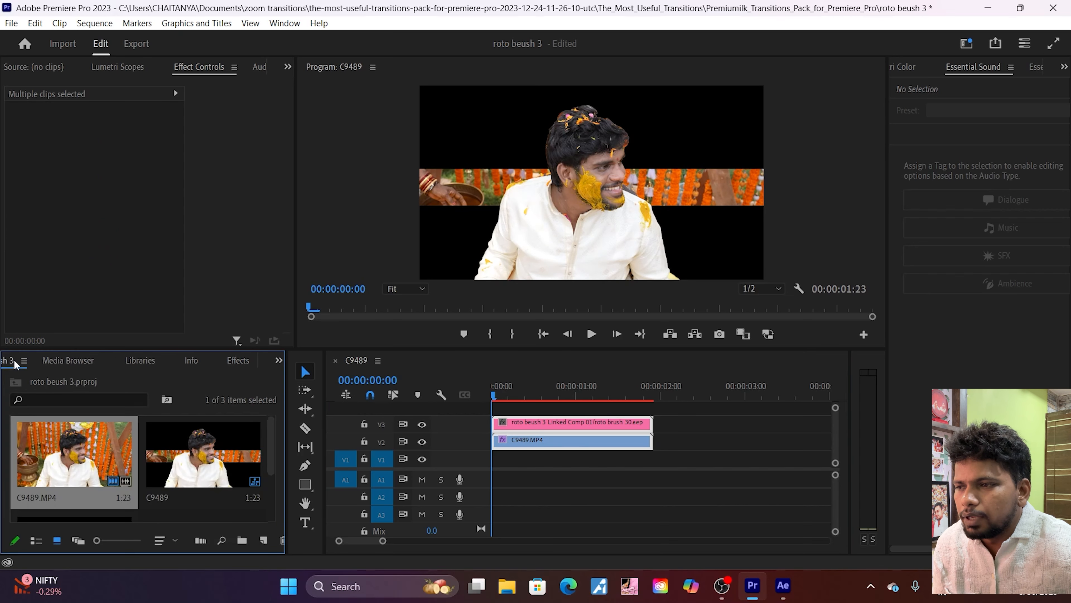
click(264, 540)
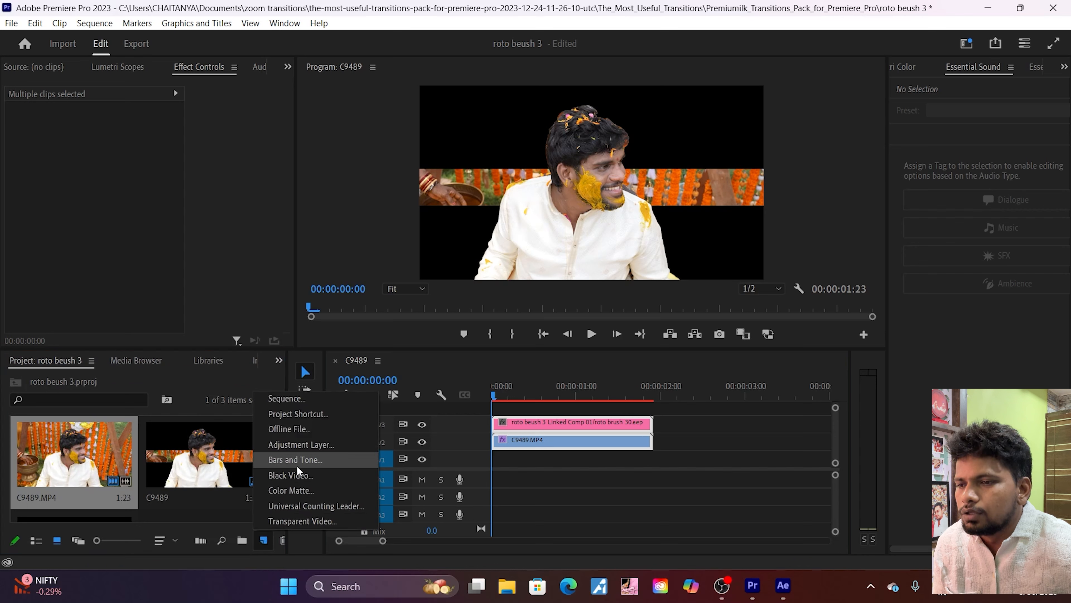
click(298, 488)
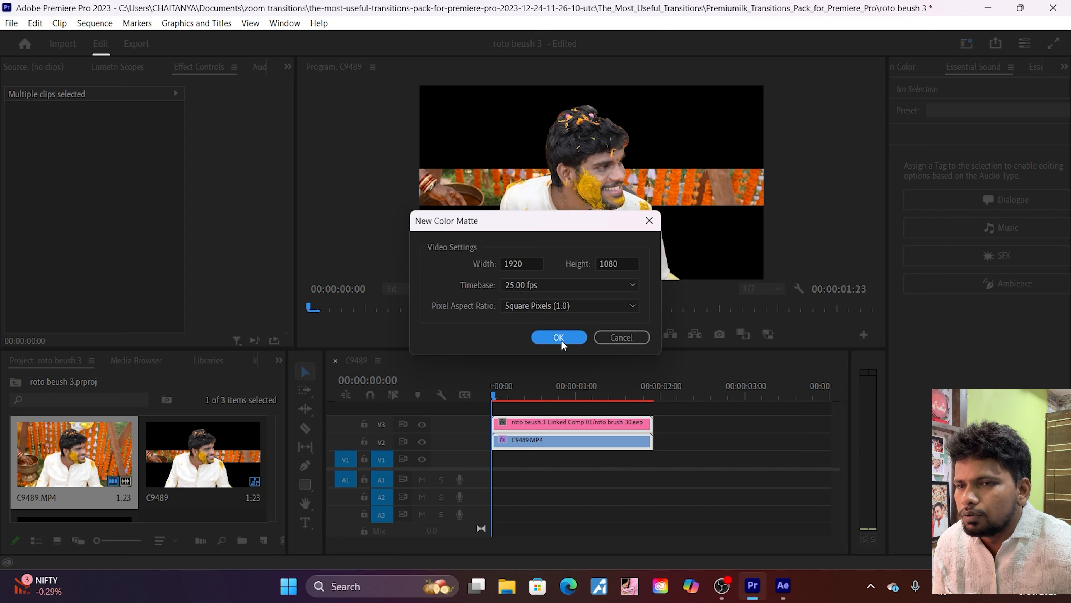
click(561, 343)
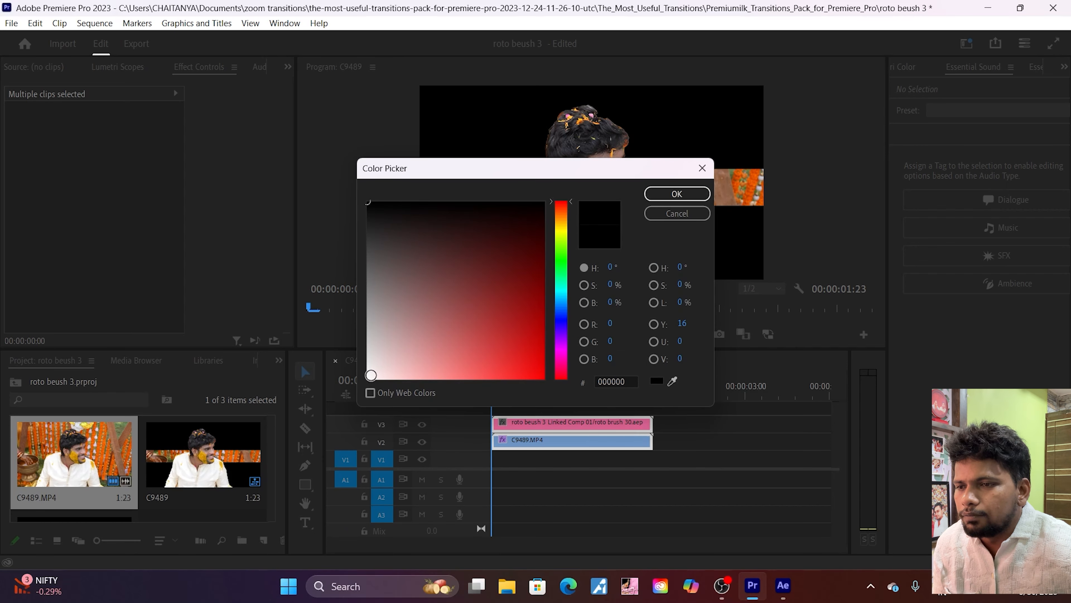
click(371, 375)
click(658, 197)
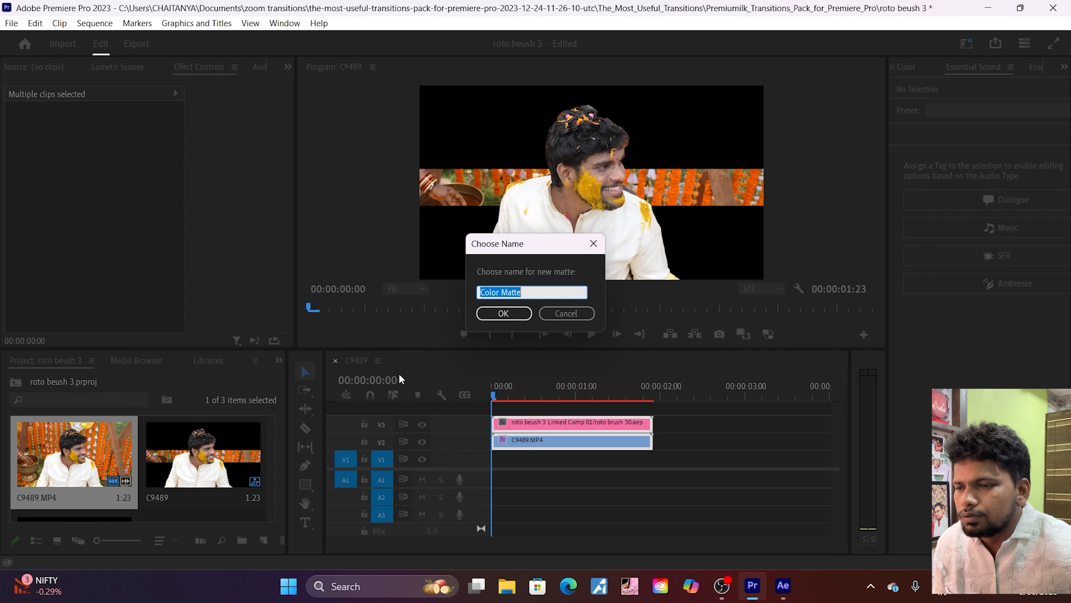
click(502, 314)
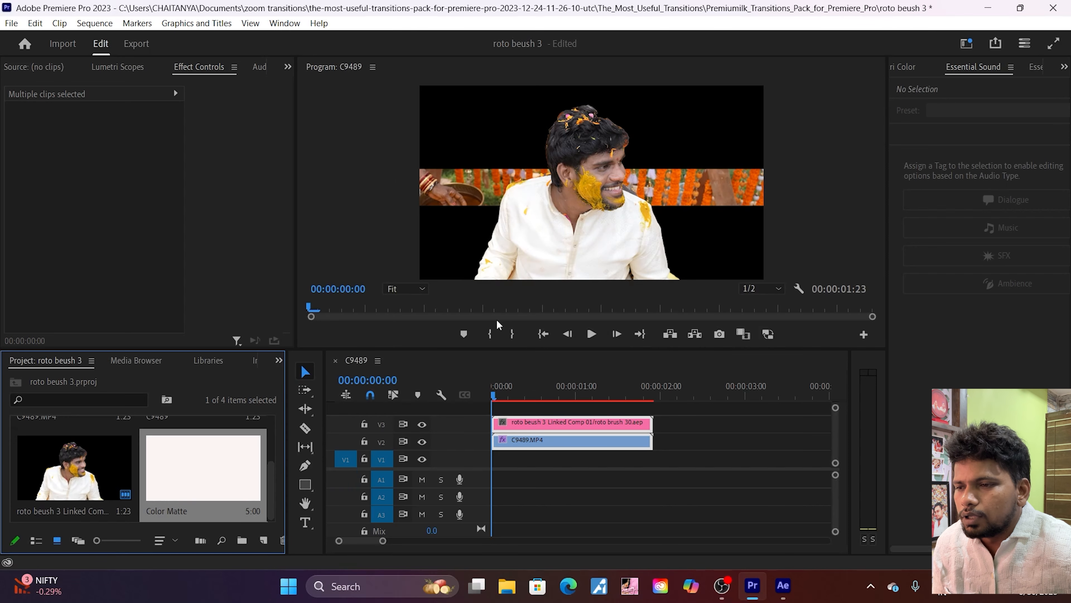
Step: Place the Color Matte on V1 at the sequence start and trim its end to match the clips above
drag(199, 474, 492, 474)
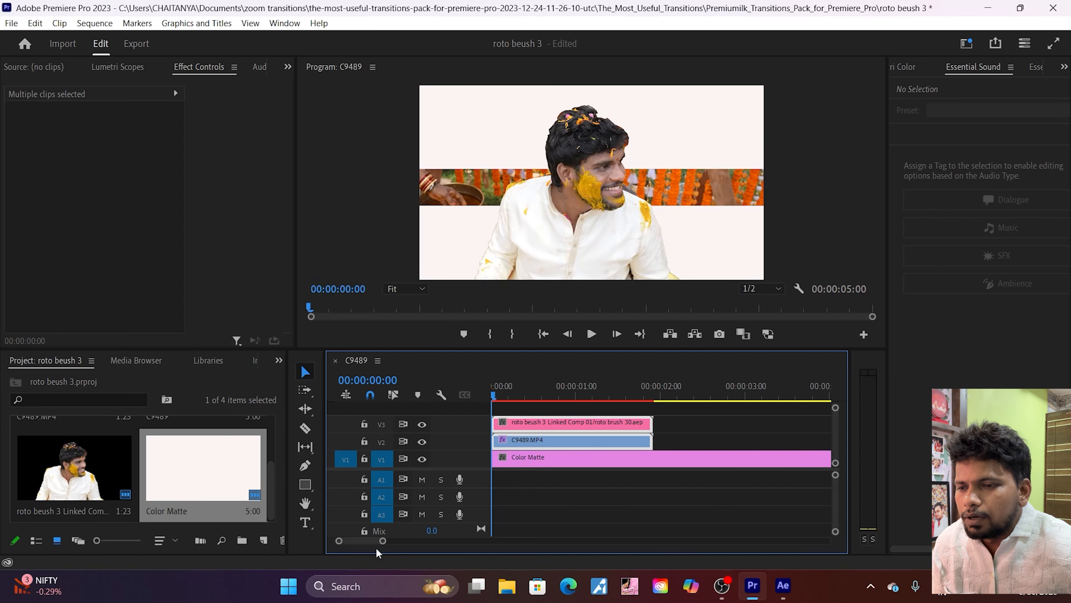
drag(382, 543, 429, 540)
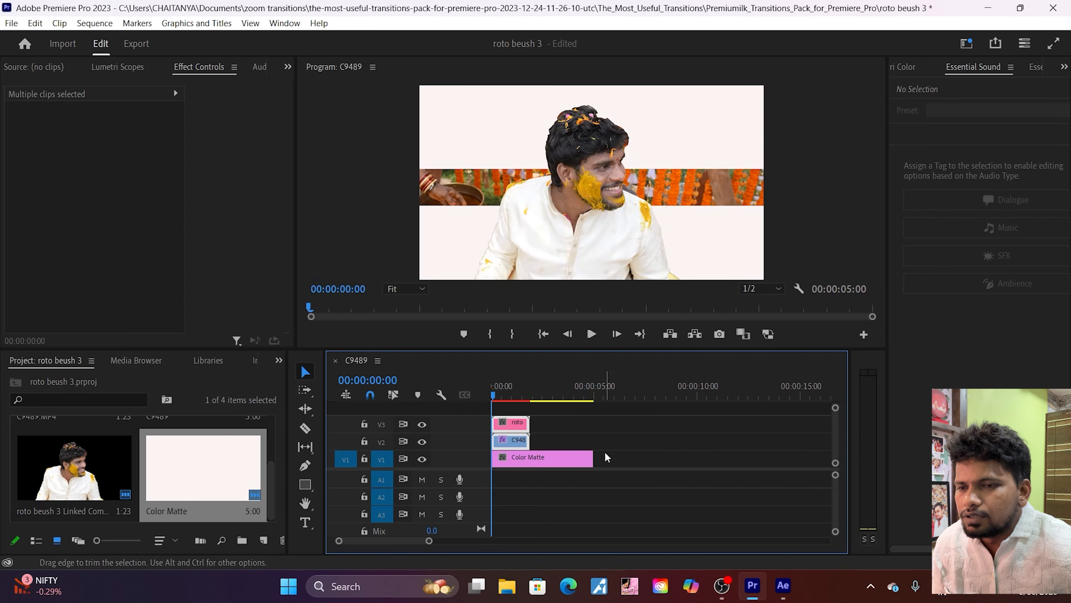
drag(591, 457, 529, 458)
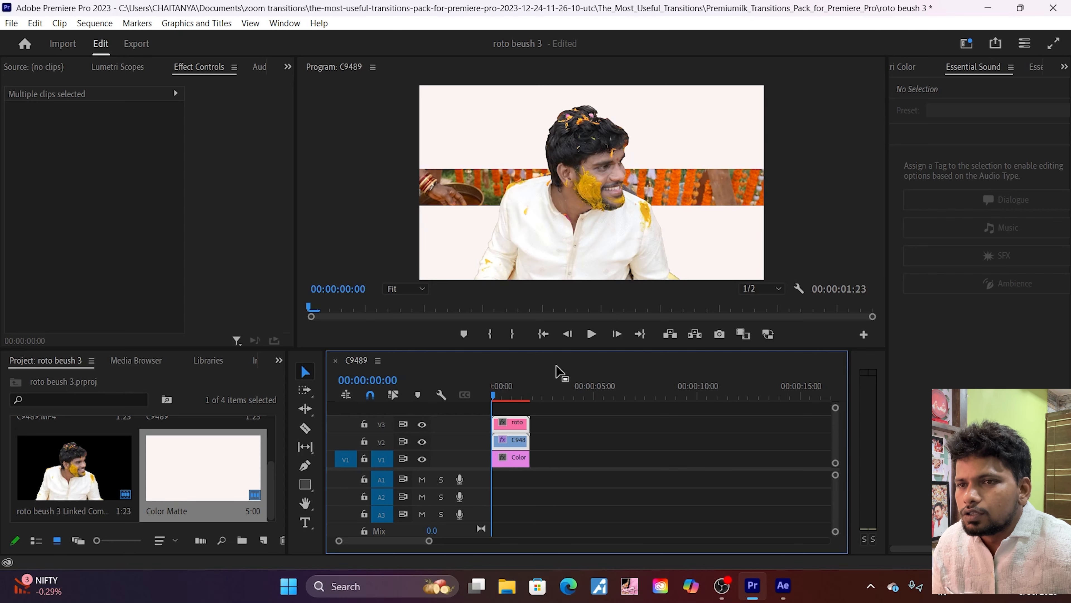
Step: Play the sequence from the start in an enlarged program preview to review the crop opening behind the man
key(space)
key(space)
key(Home)
drag(552, 350, 593, 518)
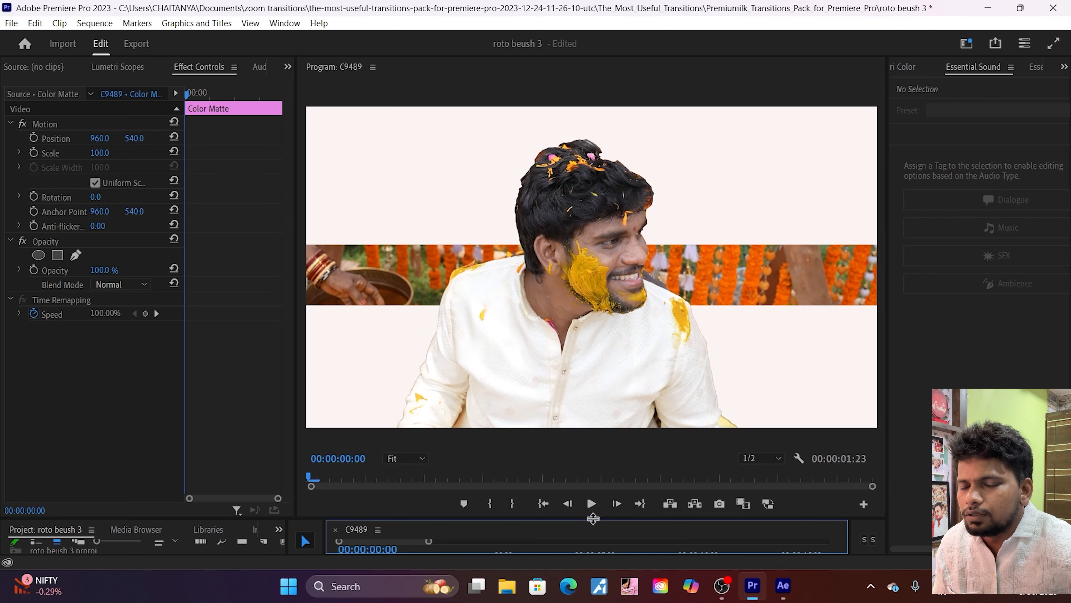
key(space)
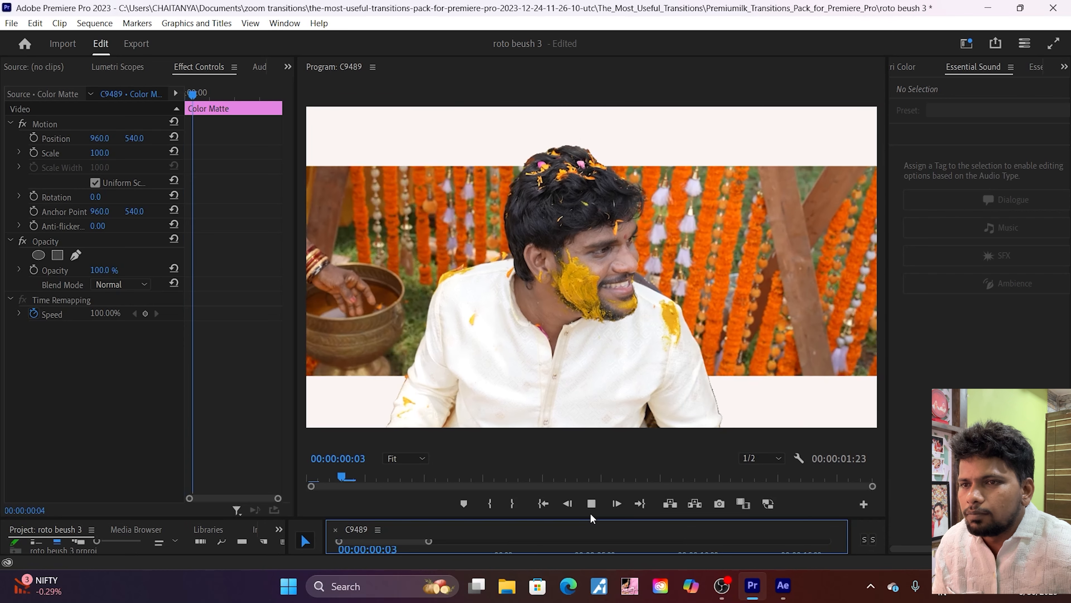
key(space)
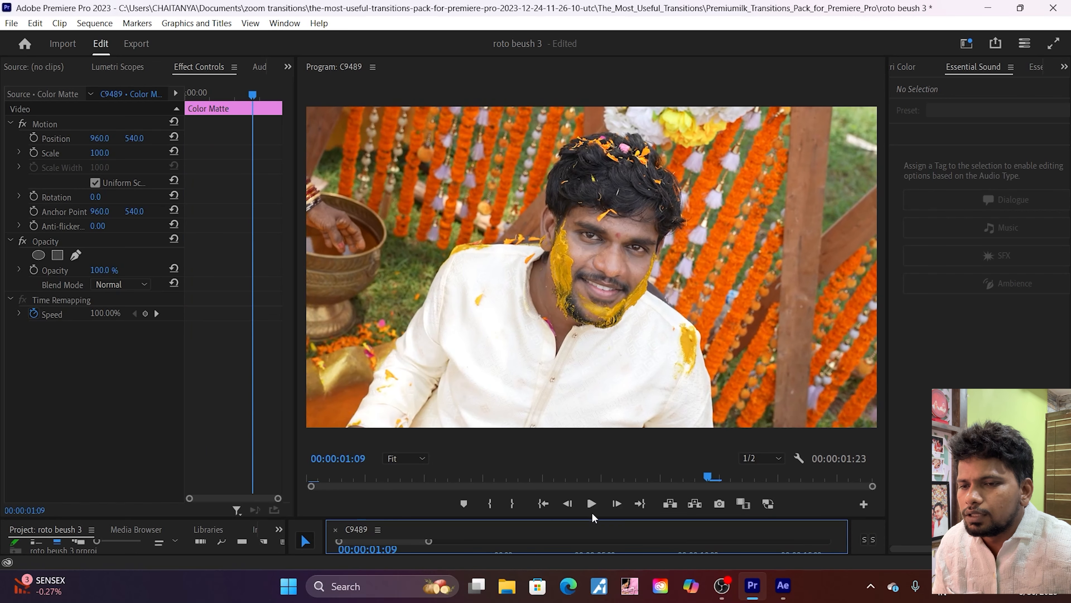
drag(597, 519, 597, 426)
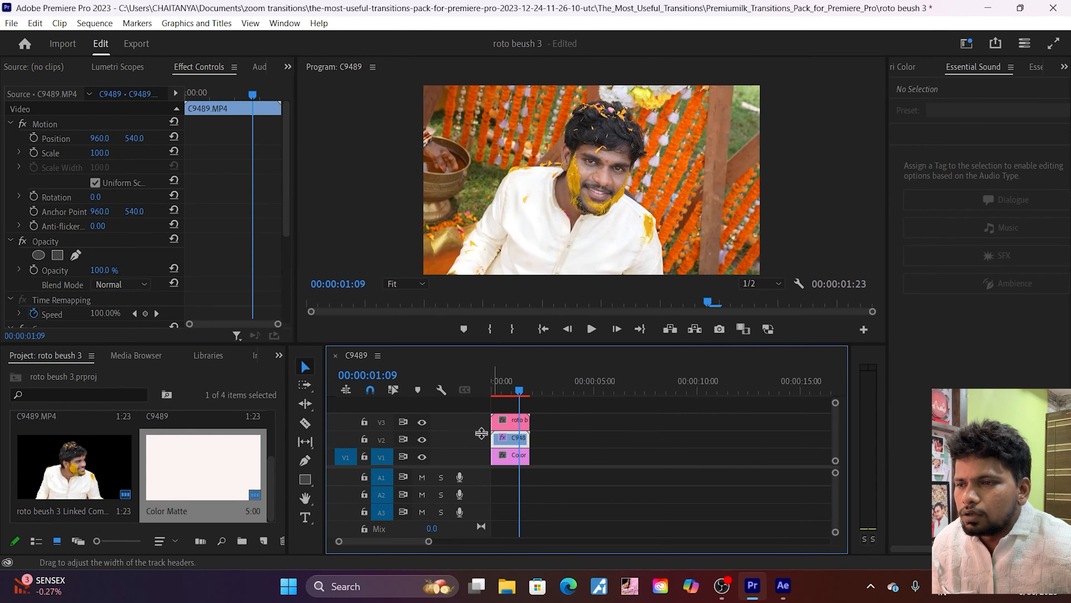
scroll(215, 263, down, 3)
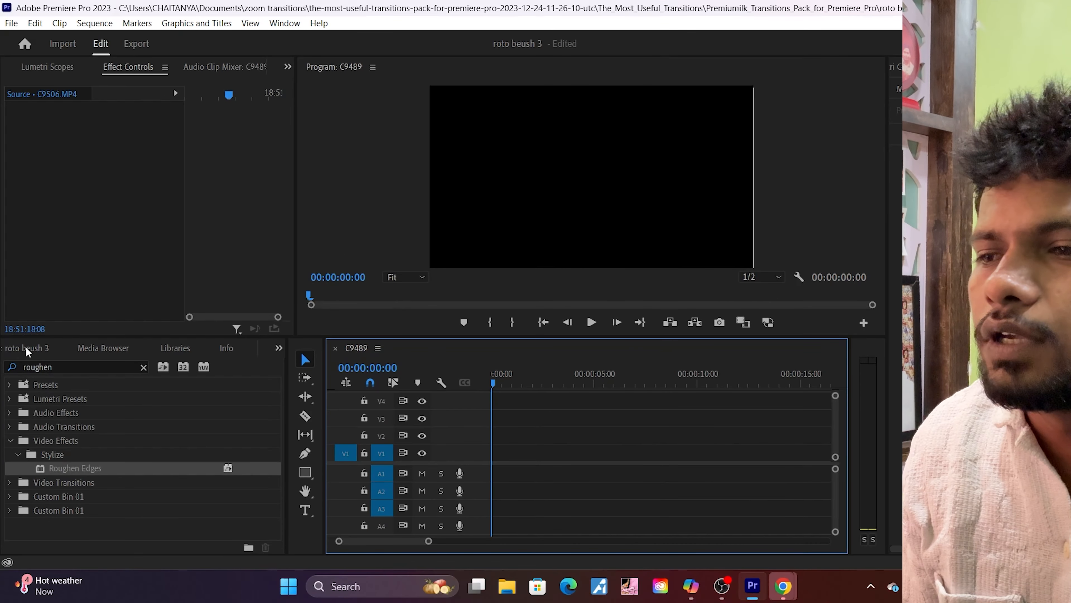
Step: In the empty C9489 sequence, place the near-white Color Matte on V1 and the C9489.MP4 clip above it on V2
click(27, 349)
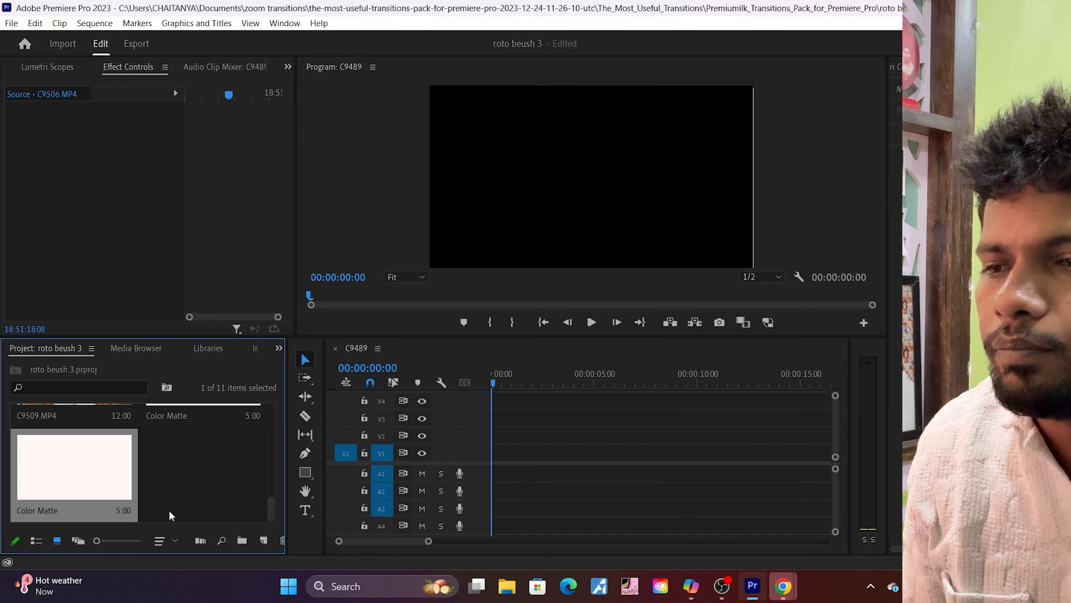
drag(84, 489, 486, 453)
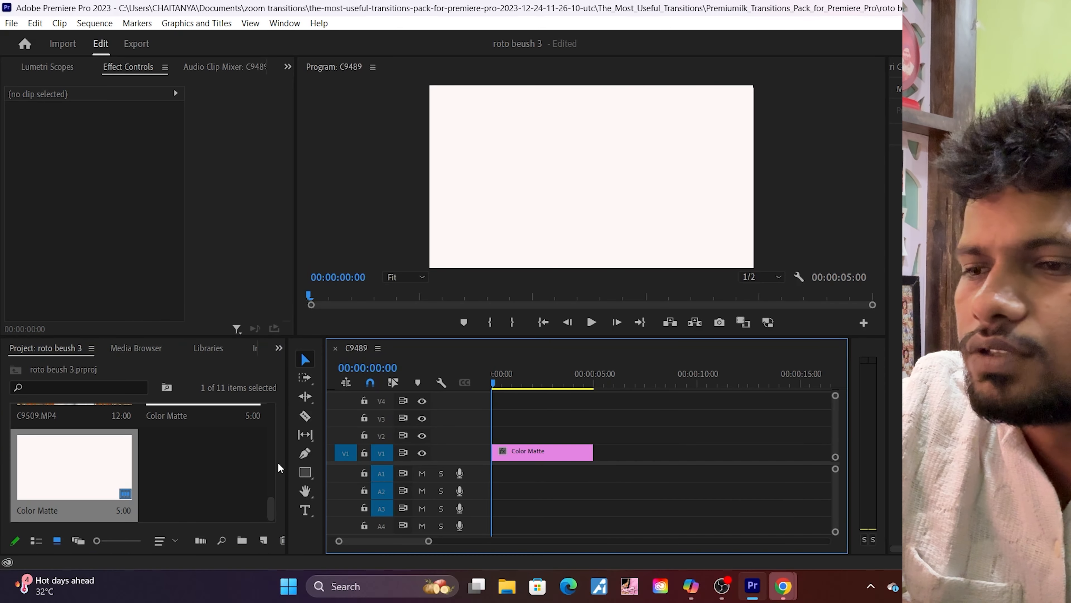
scroll(220, 494, up, 2)
scroll(222, 497, up, 2)
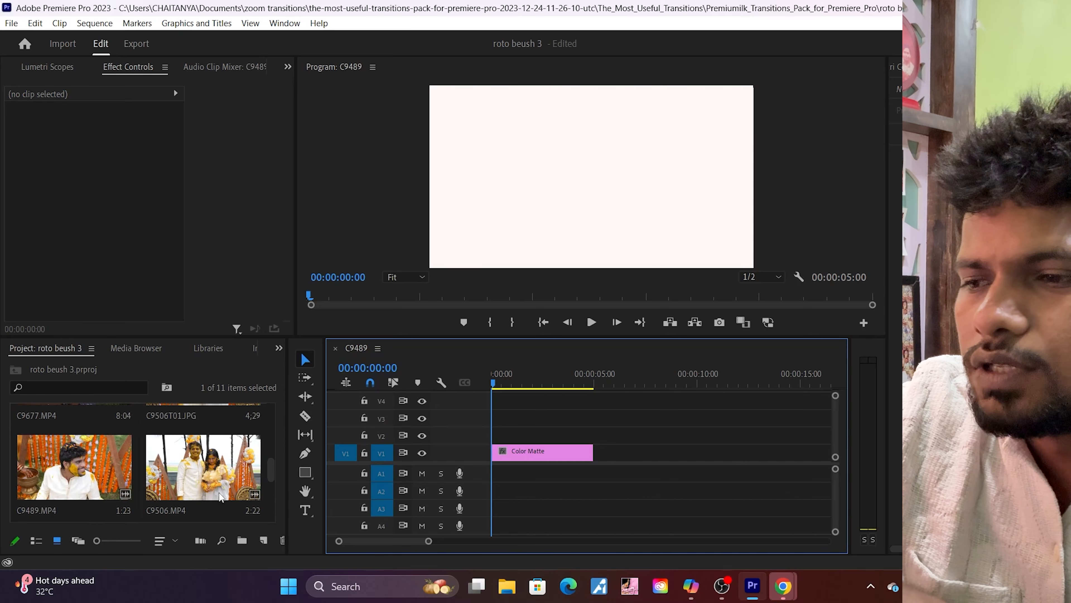
drag(75, 471, 490, 437)
Step: Delete the C9489.MP4 clip's audio from track A2
double_click(510, 489)
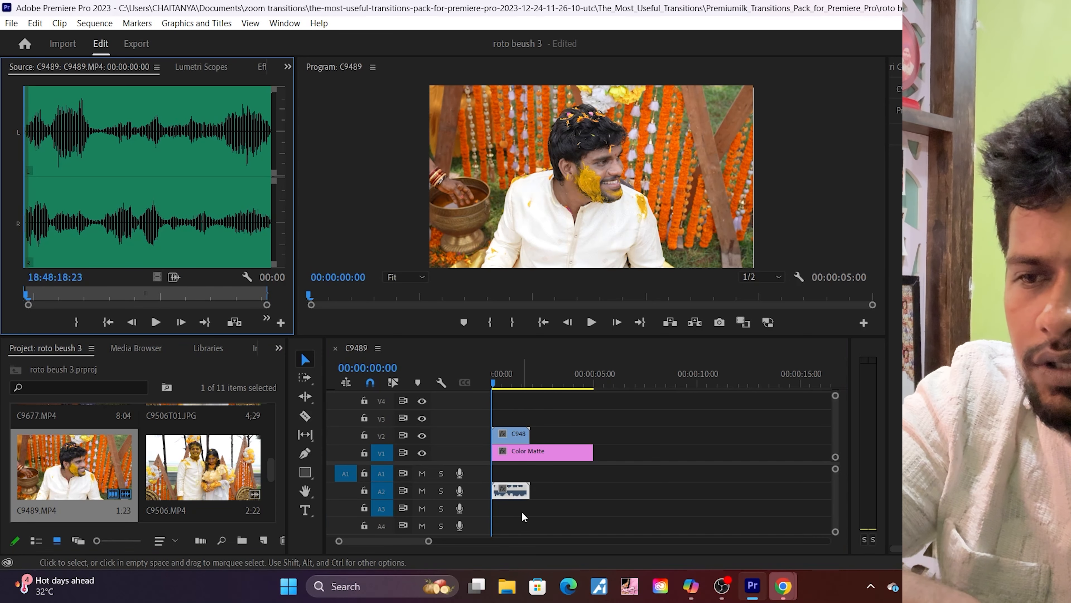
click(513, 492)
key(Delete)
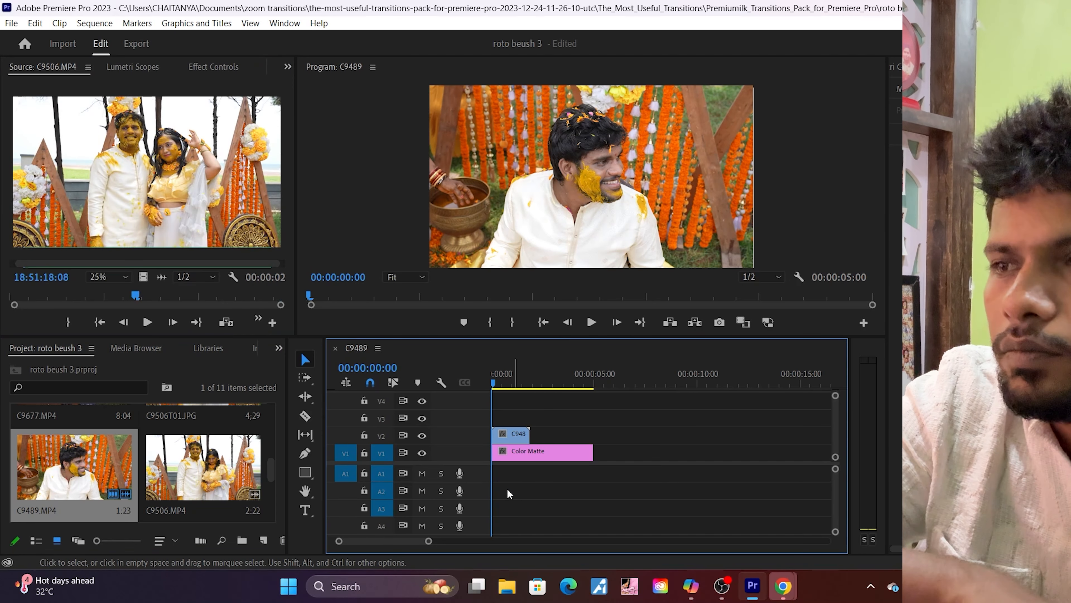
Step: Set the scale of the C9489.MP4 clip on V2 to 50
click(215, 67)
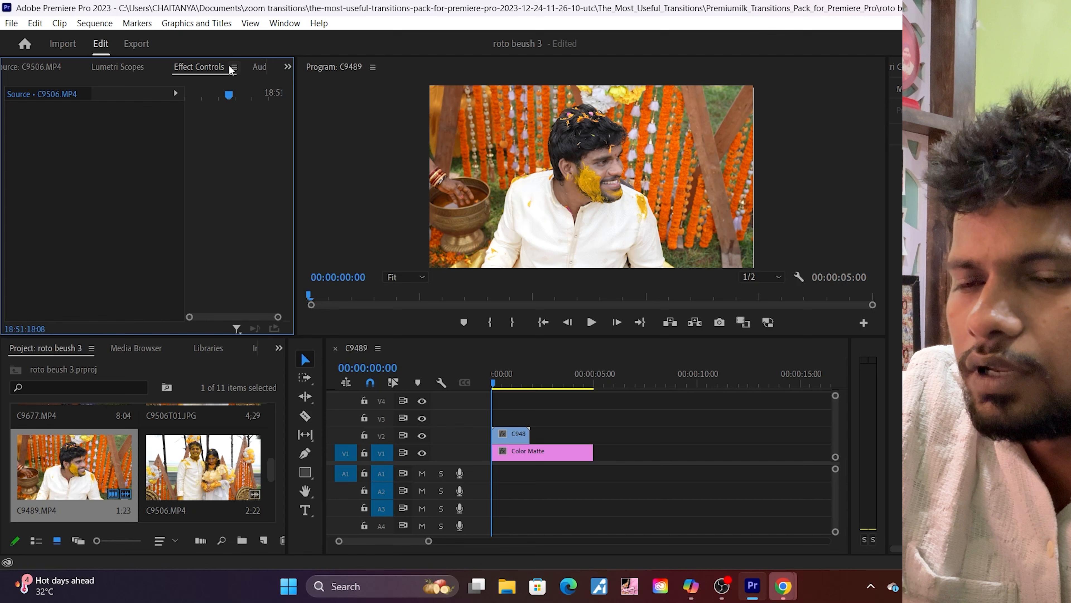
click(514, 437)
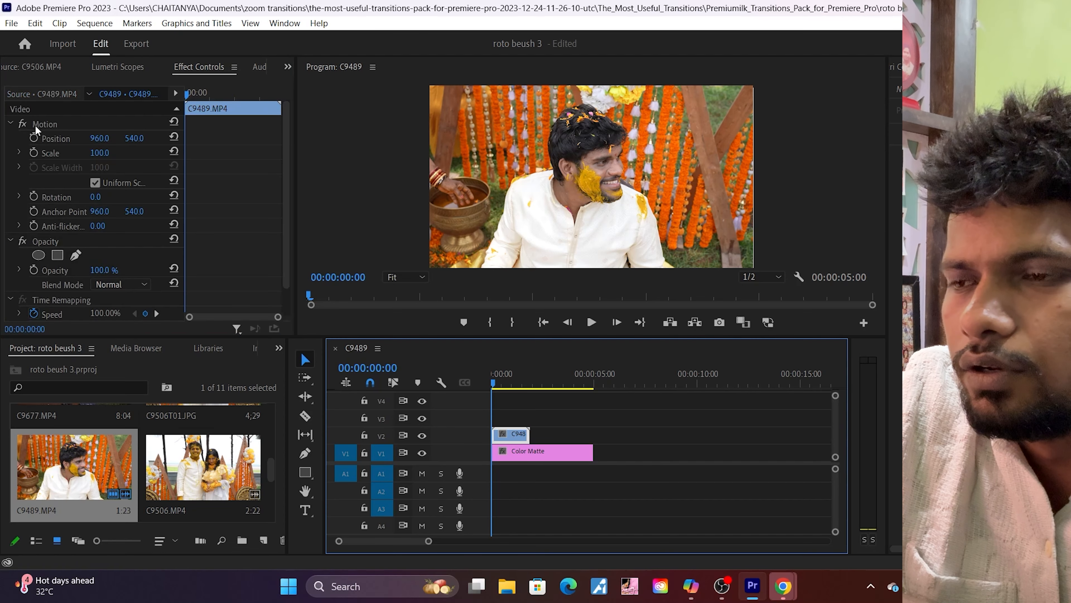
click(100, 153)
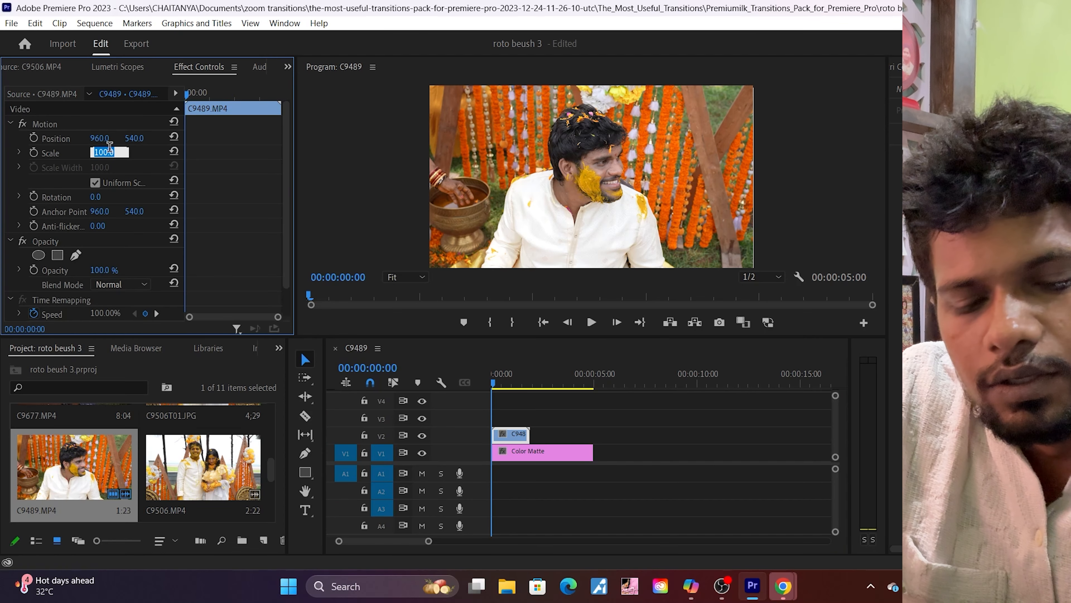
key(BackSpace)
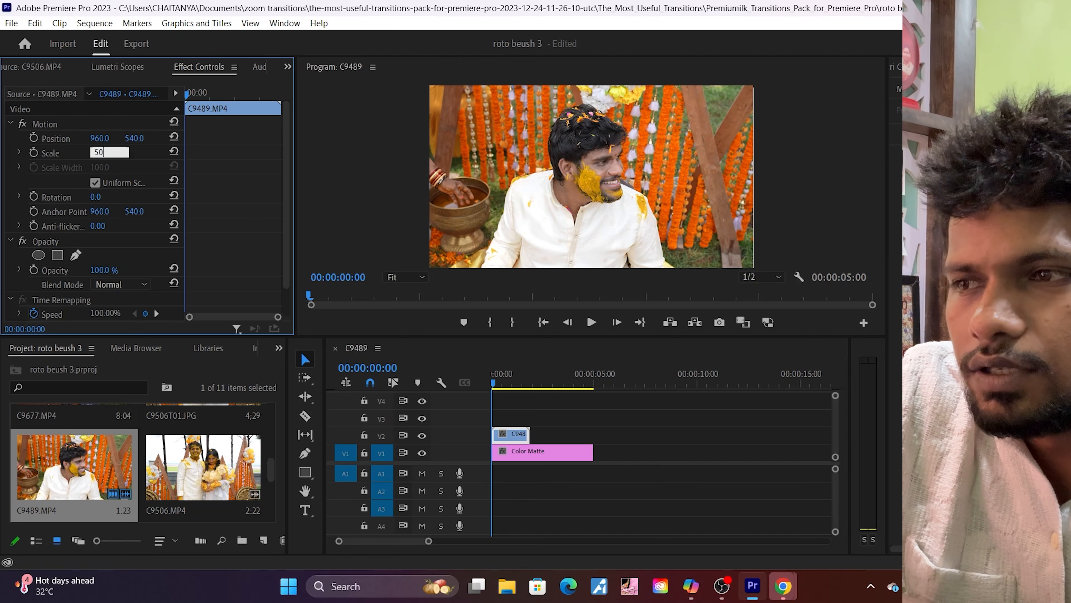
text(50)
key(Return)
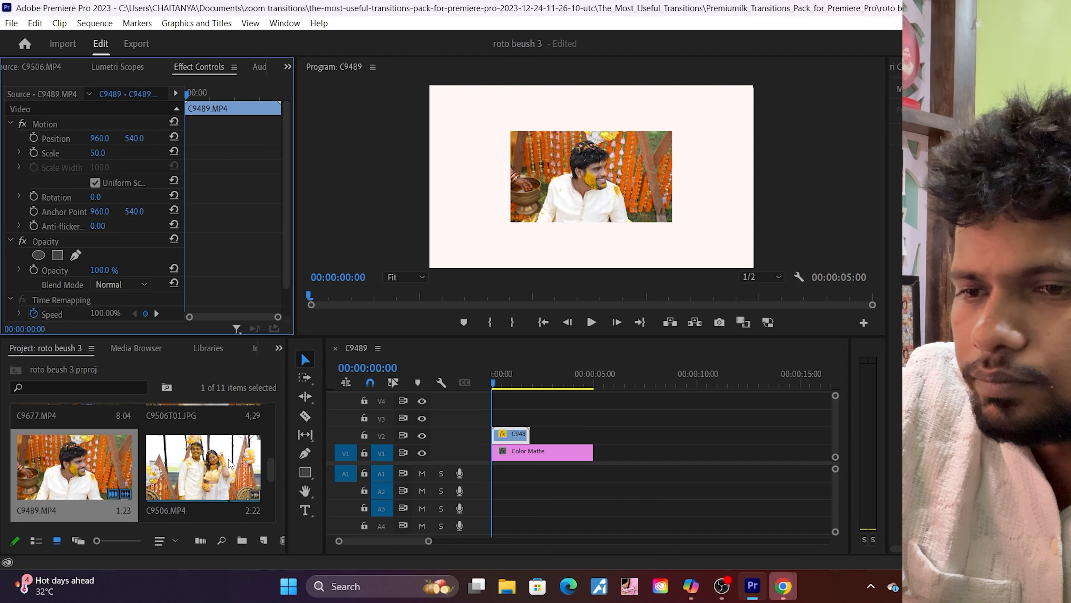
Step: Apply the Roughen Edges video effect to the C9489.MP4 clip on V2
double_click(521, 442)
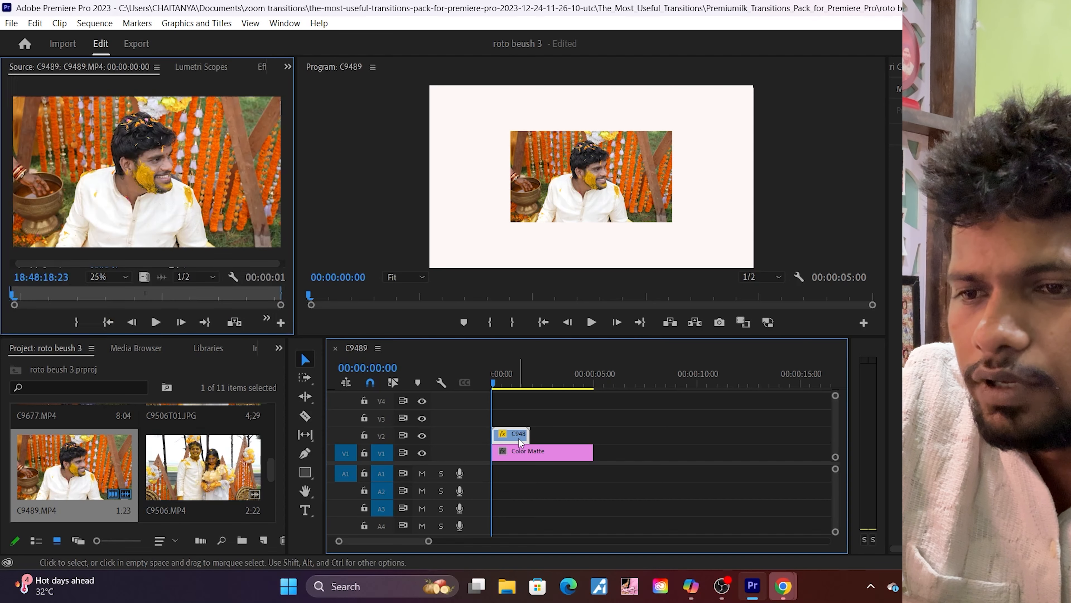
click(281, 350)
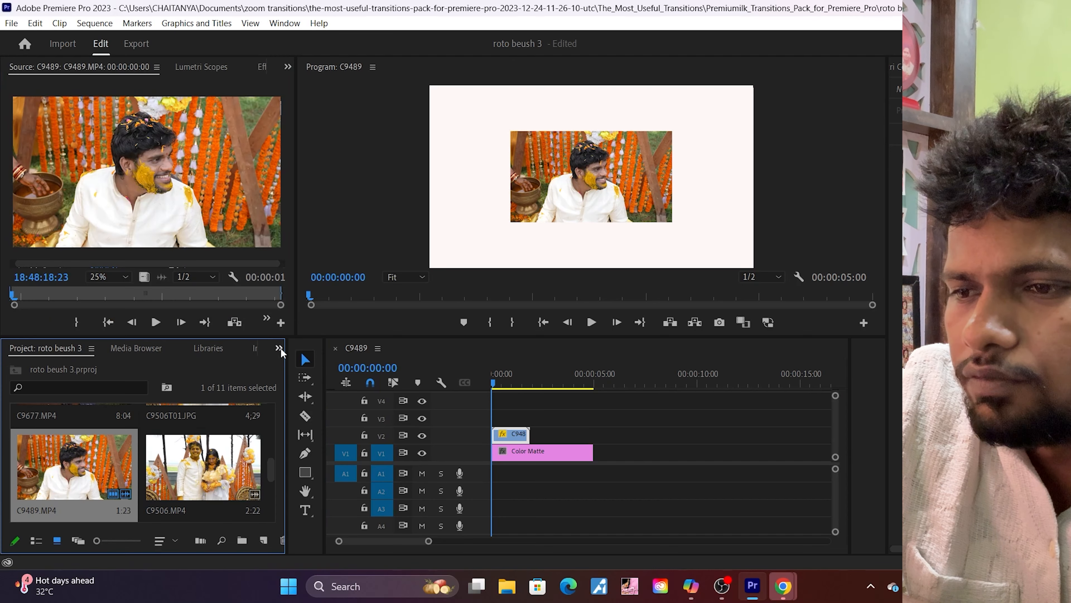
click(279, 349)
click(301, 424)
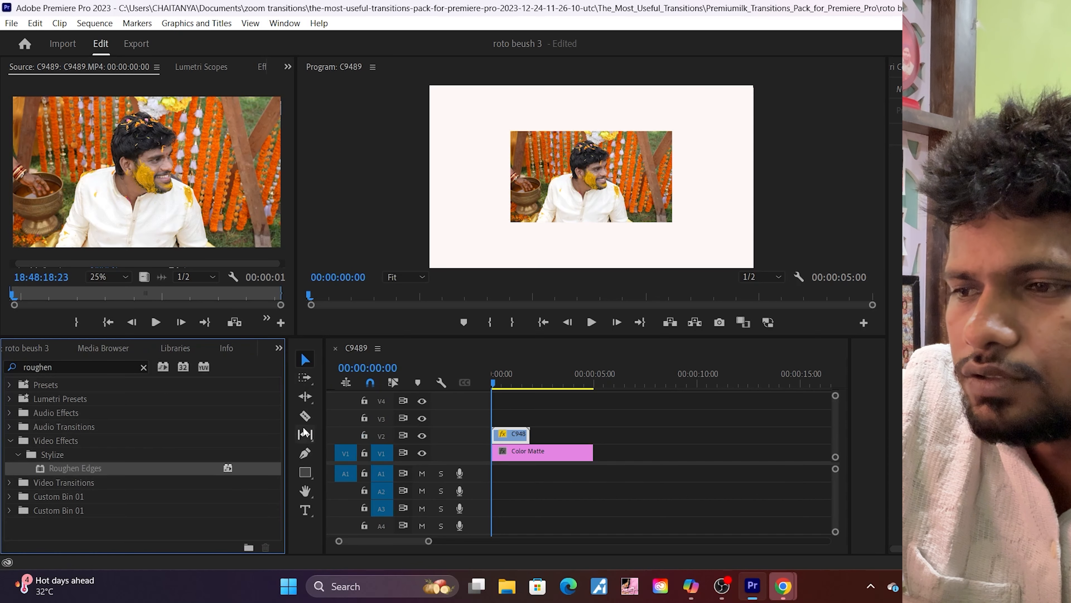
drag(87, 469, 512, 436)
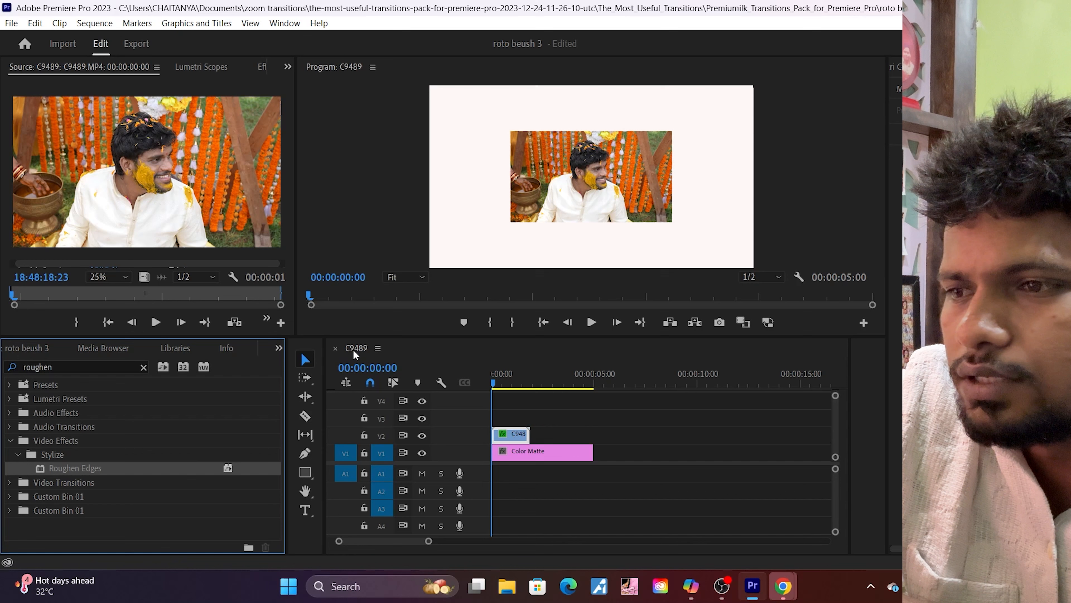
Step: Round the C9489.MP4 clip's corners by setting Roughen Edges Border to 77 and Fractal Influence to 0
click(262, 67)
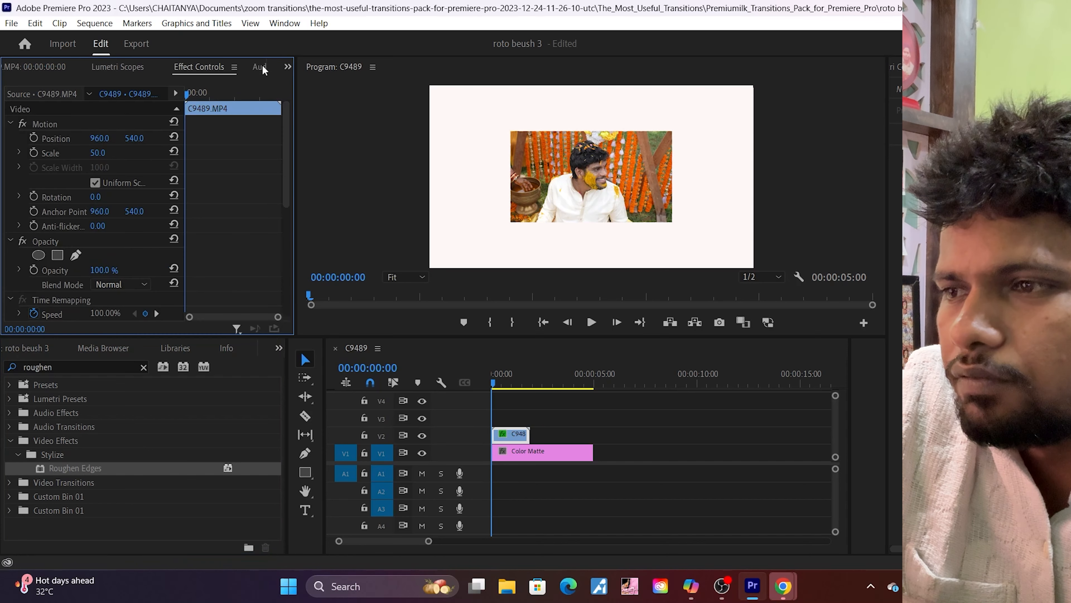
scroll(249, 270, down, 5)
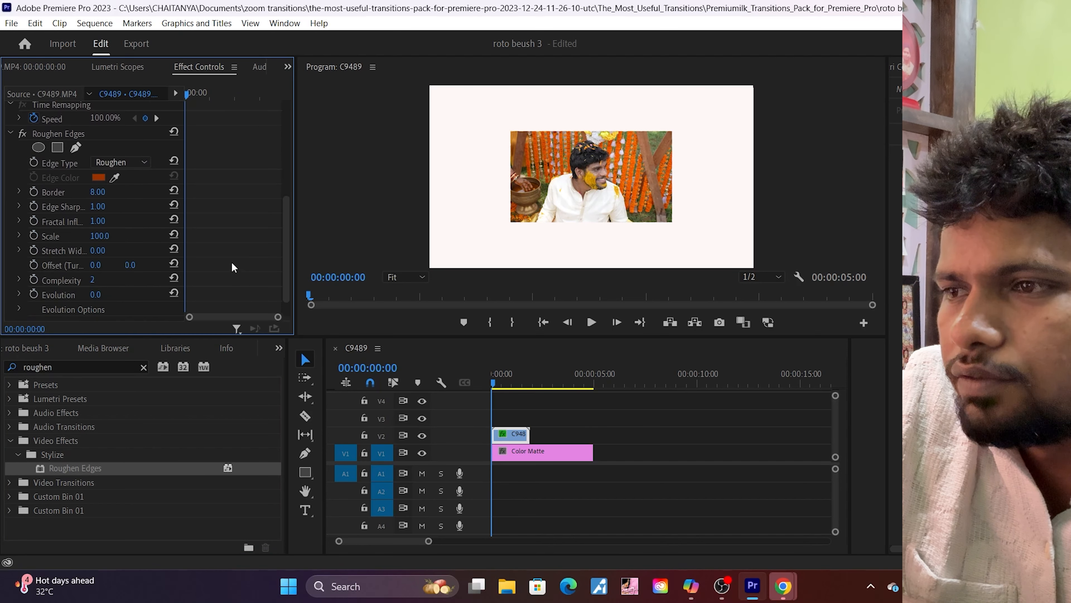
drag(97, 193, 119, 192)
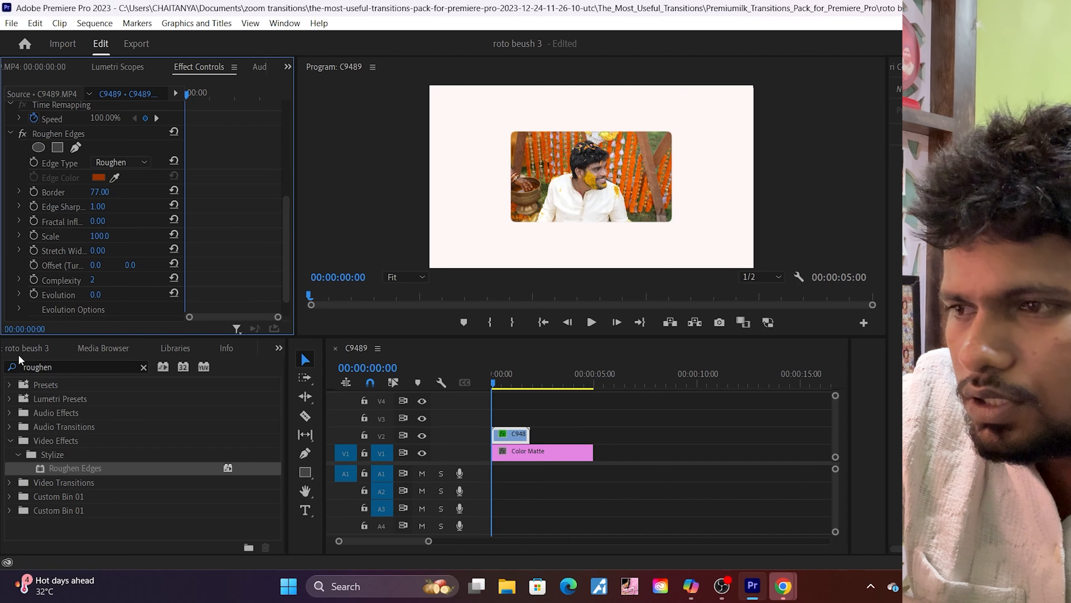
Step: Place C9509.MP4 on V3 at the sequence start, without its audio and trimmed to the length of the V2 clip
click(24, 349)
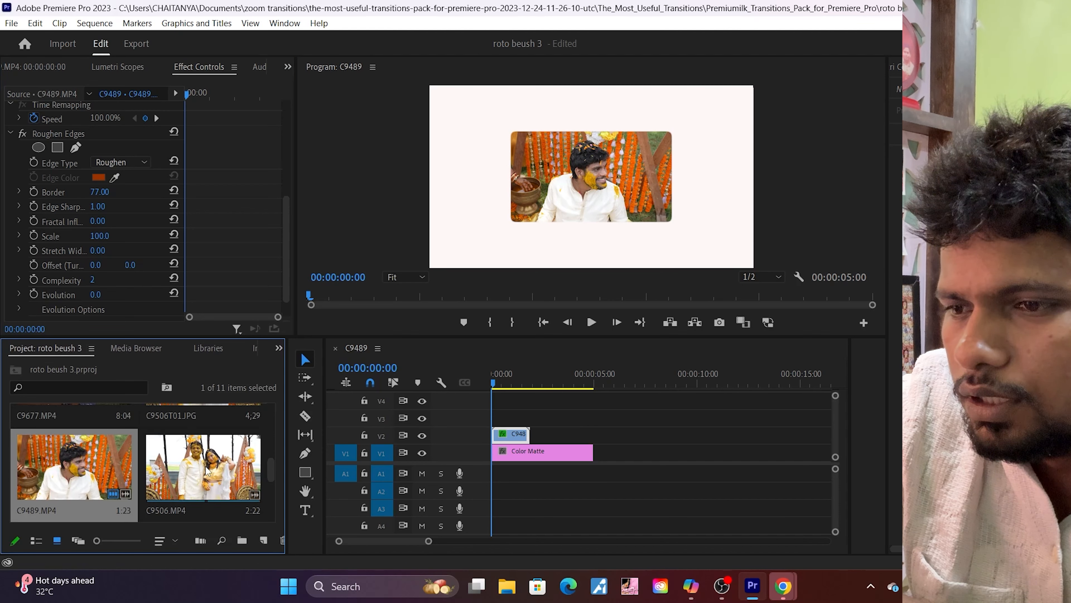
scroll(207, 472, down, 1)
drag(64, 482, 495, 423)
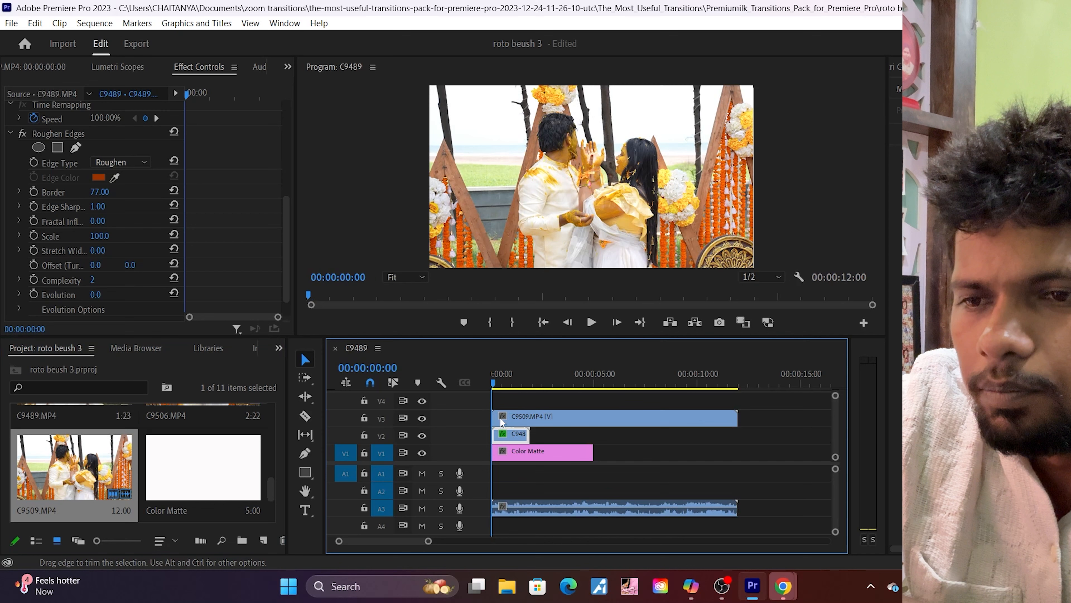
alt+double_click(597, 512)
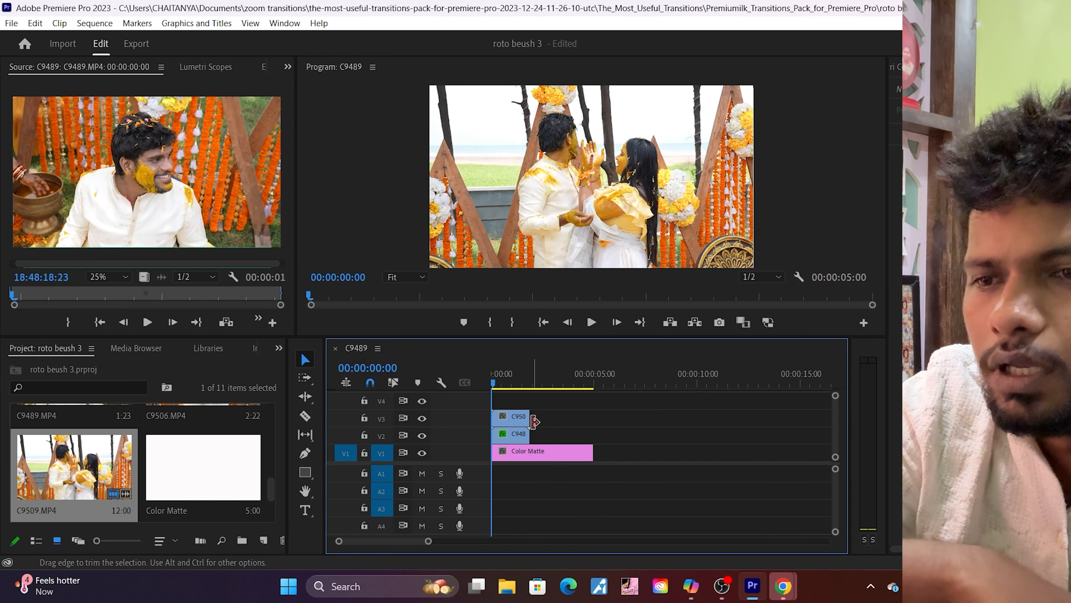
Step: Scale the C9509.MP4 clip on V3 to 50 and set its horizontal position to 1599
click(511, 422)
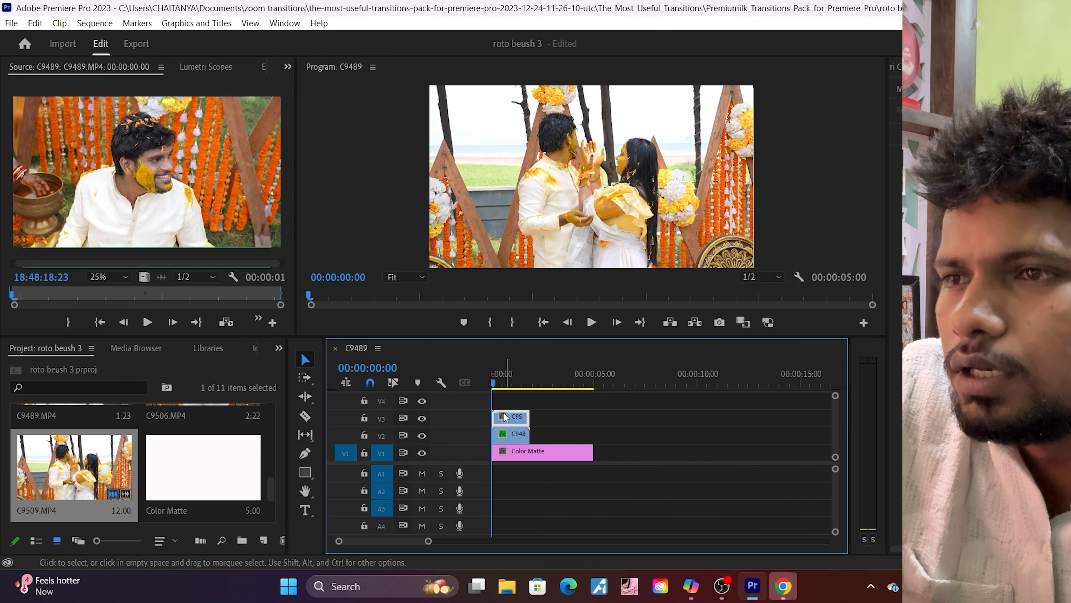
click(266, 68)
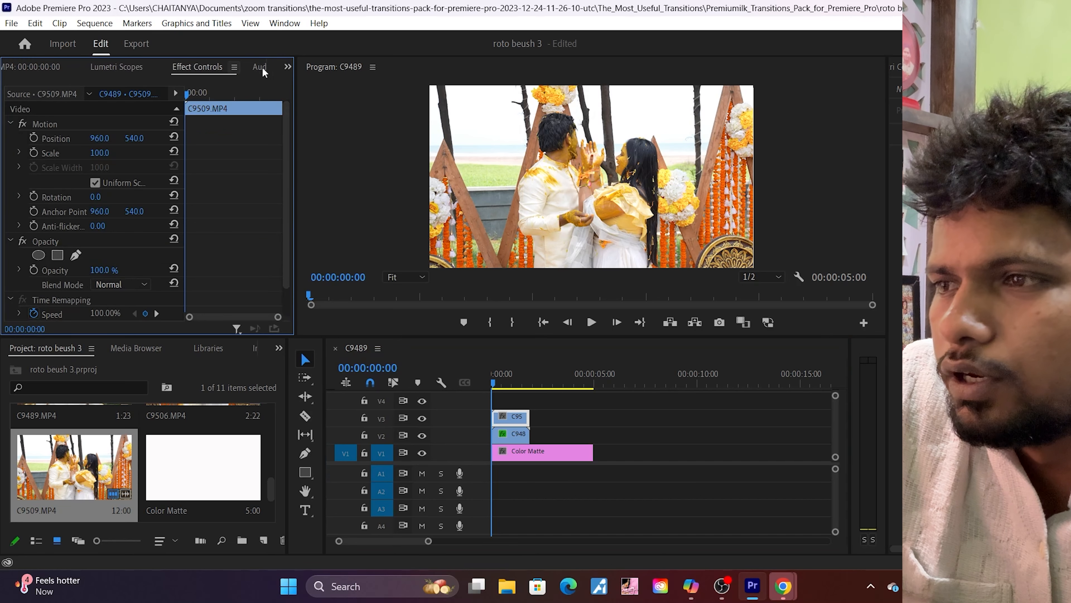
click(109, 150)
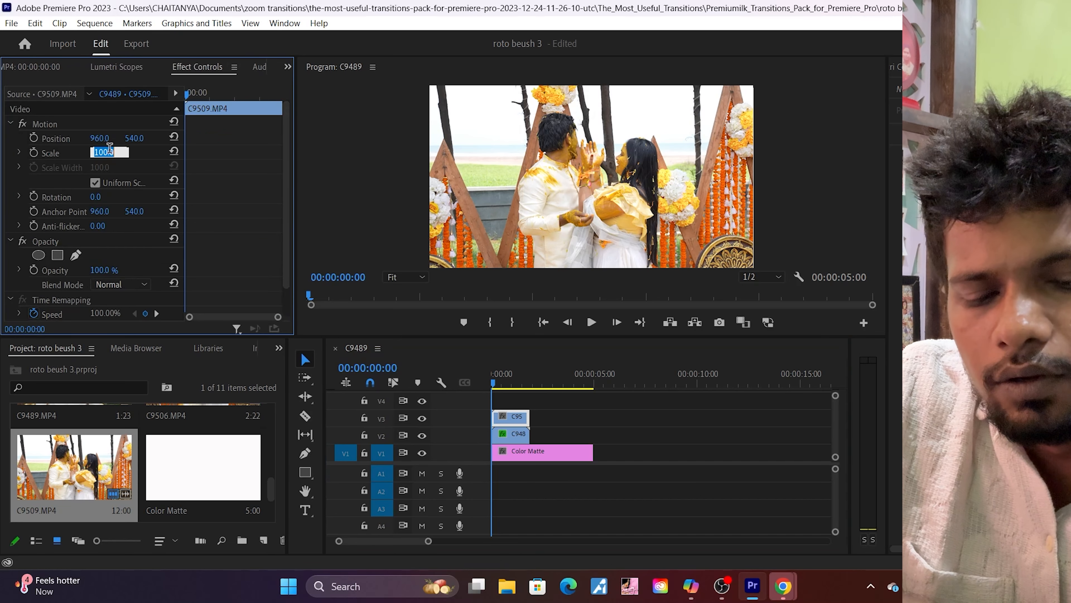
text(50)
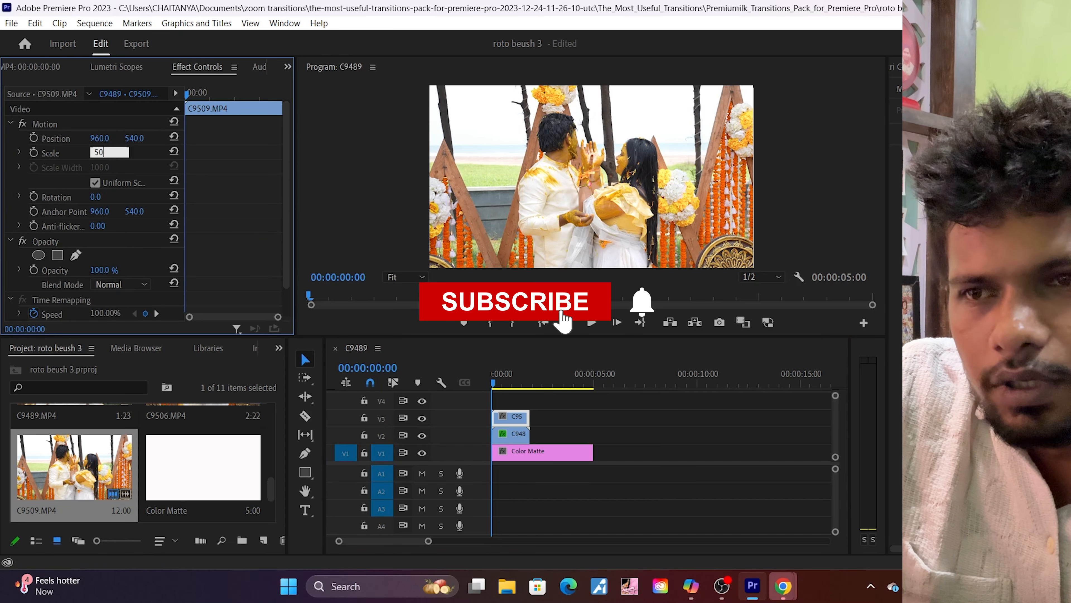
key(Return)
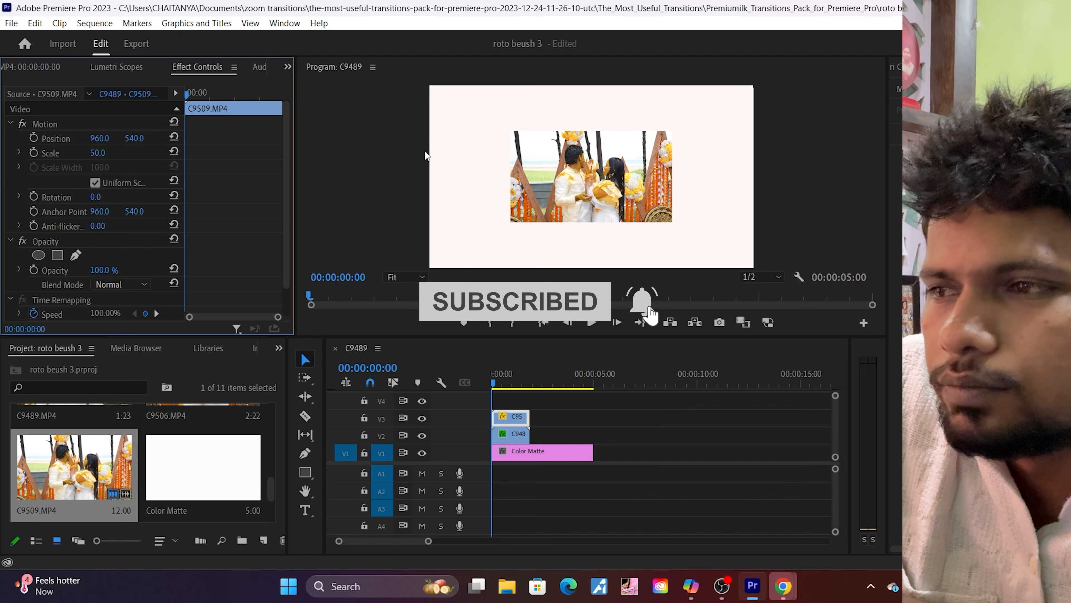
drag(100, 139, 285, 139)
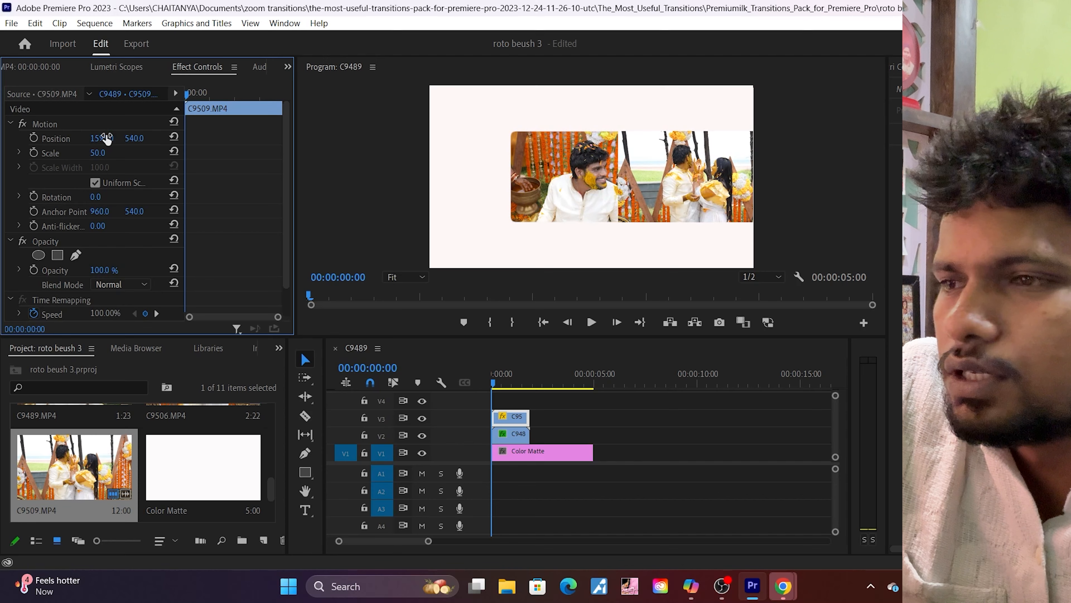
Step: Mask the C9509.MP4 clip with an enlarged circle around the couple and set its horizontal position to 1674
click(38, 255)
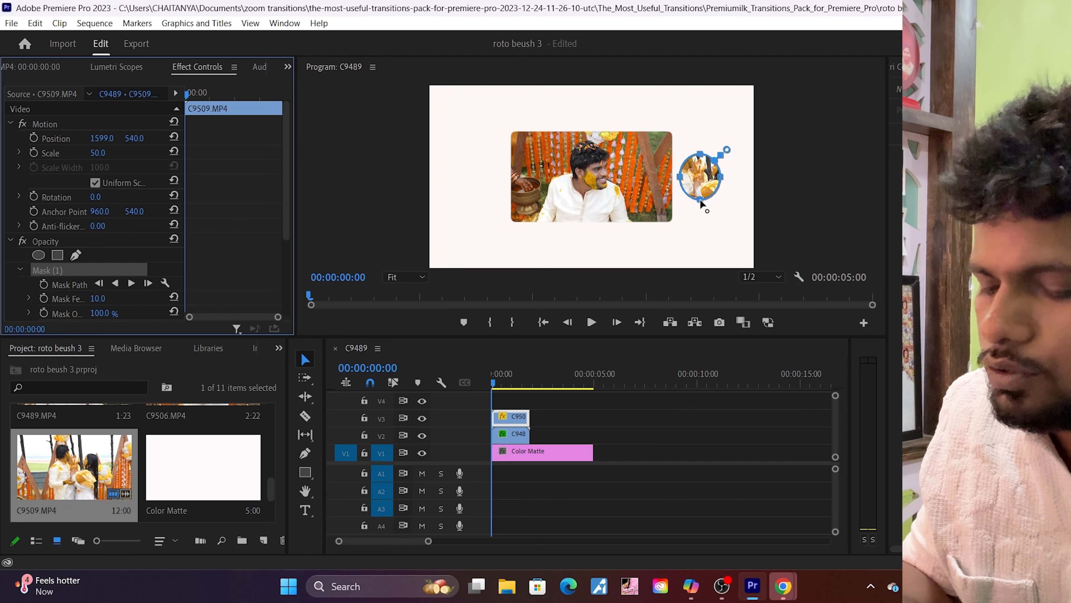
drag(701, 204, 713, 239)
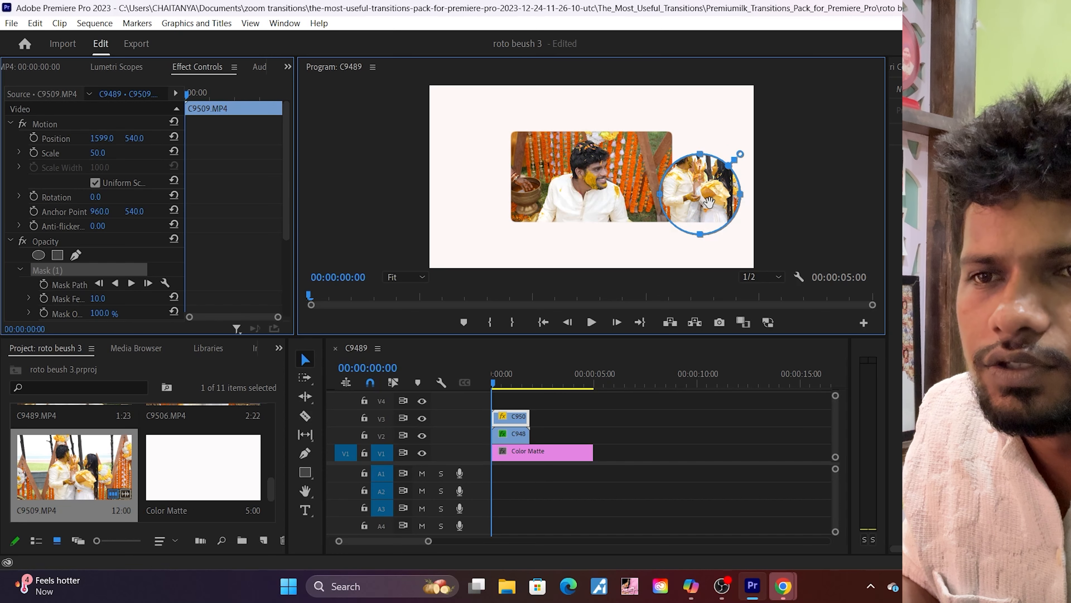
drag(710, 203, 708, 186)
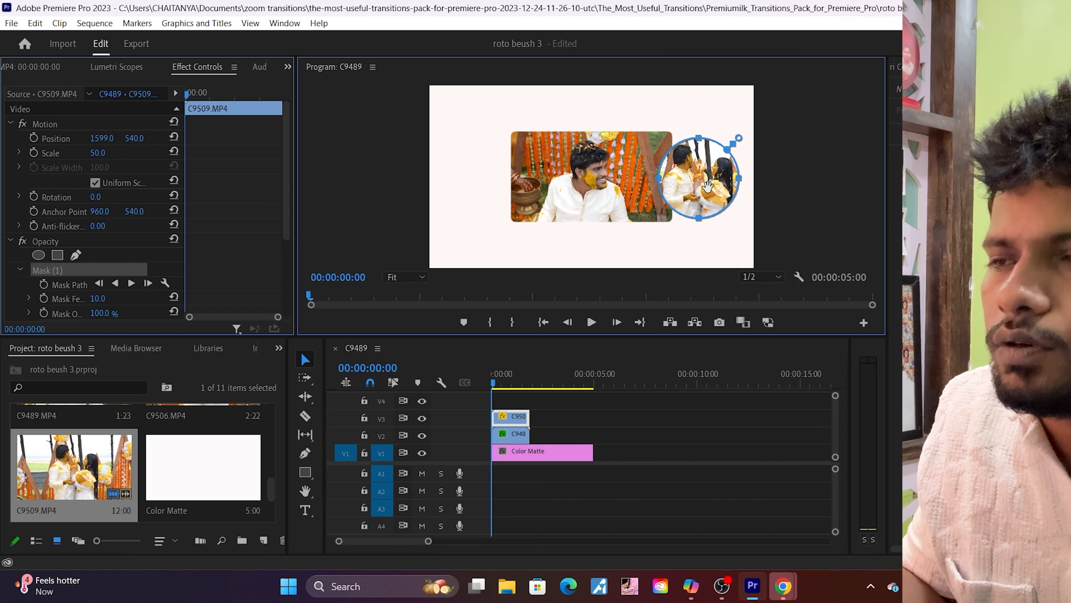
drag(98, 138, 129, 138)
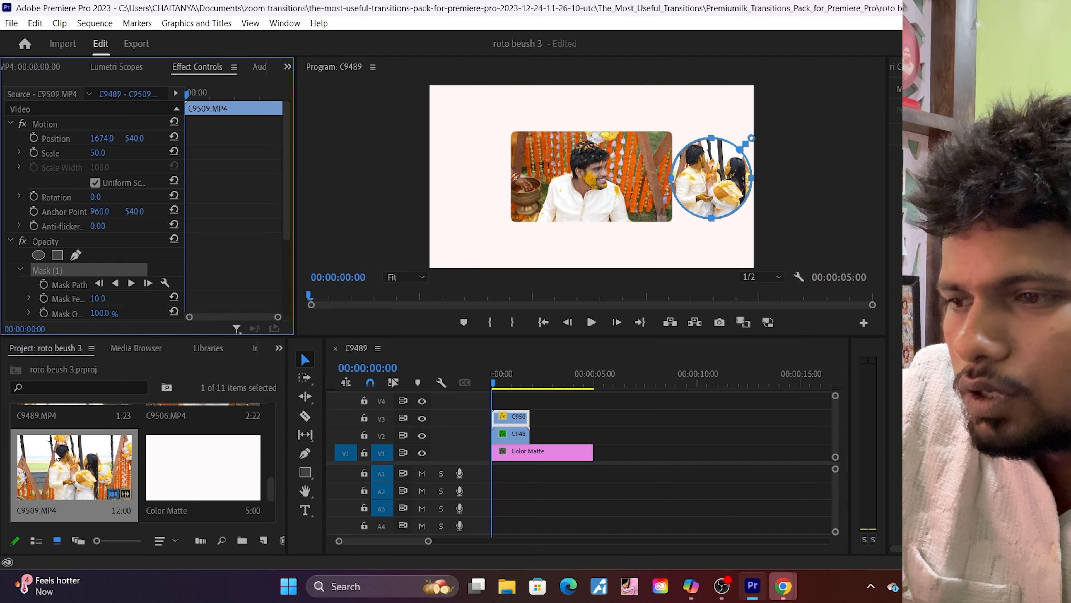
Step: Place C9506.MP4 on V4 at the sequence start, delete its audio and trim its end to match the clips below
scroll(56, 456, up, 2)
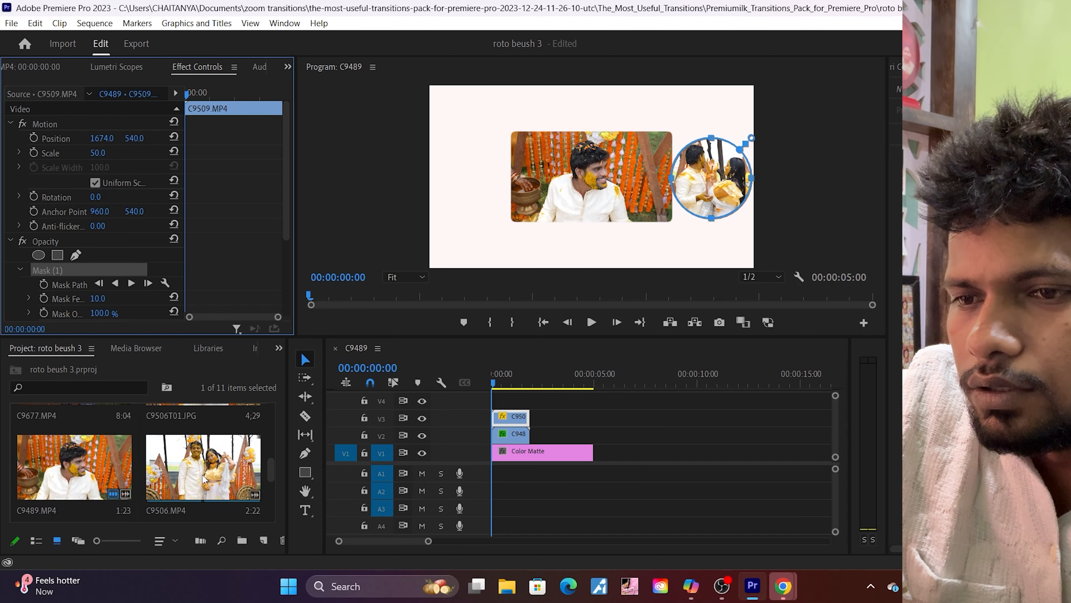
drag(203, 479, 492, 407)
click(521, 525)
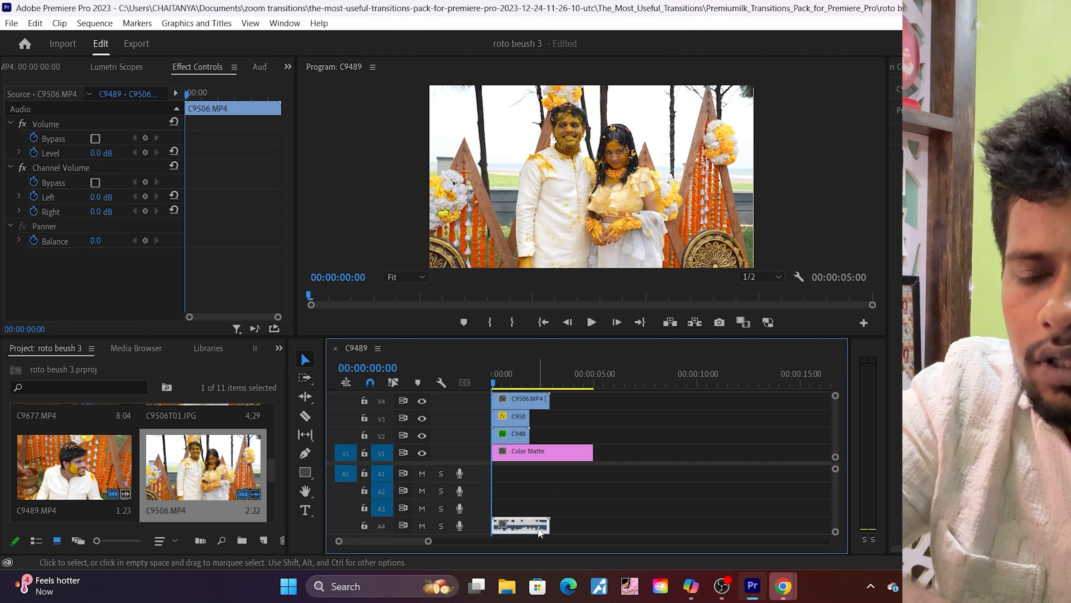
key(Delete)
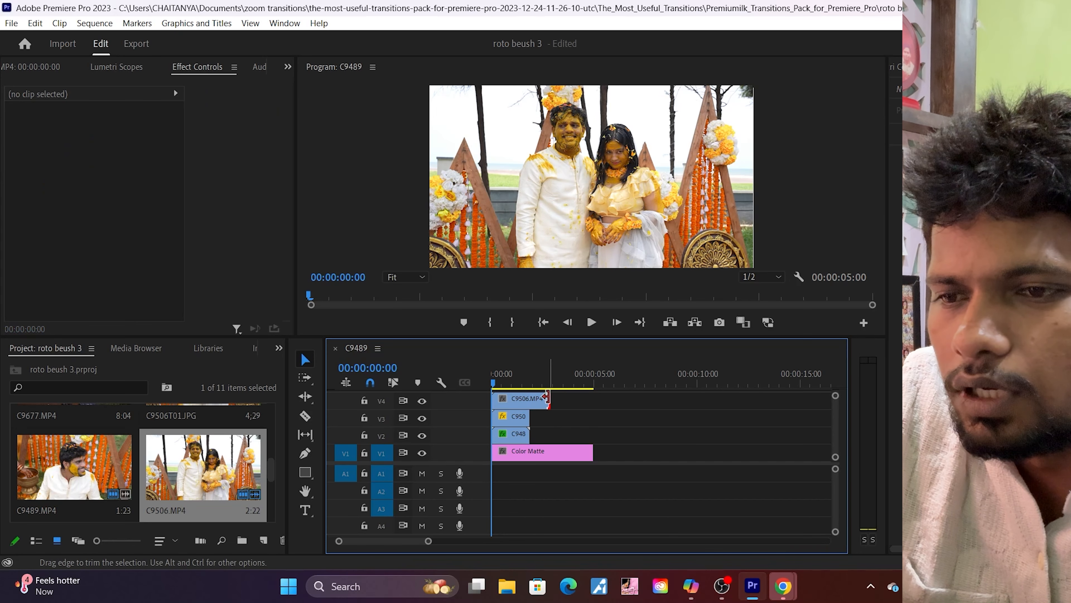
drag(547, 398, 529, 399)
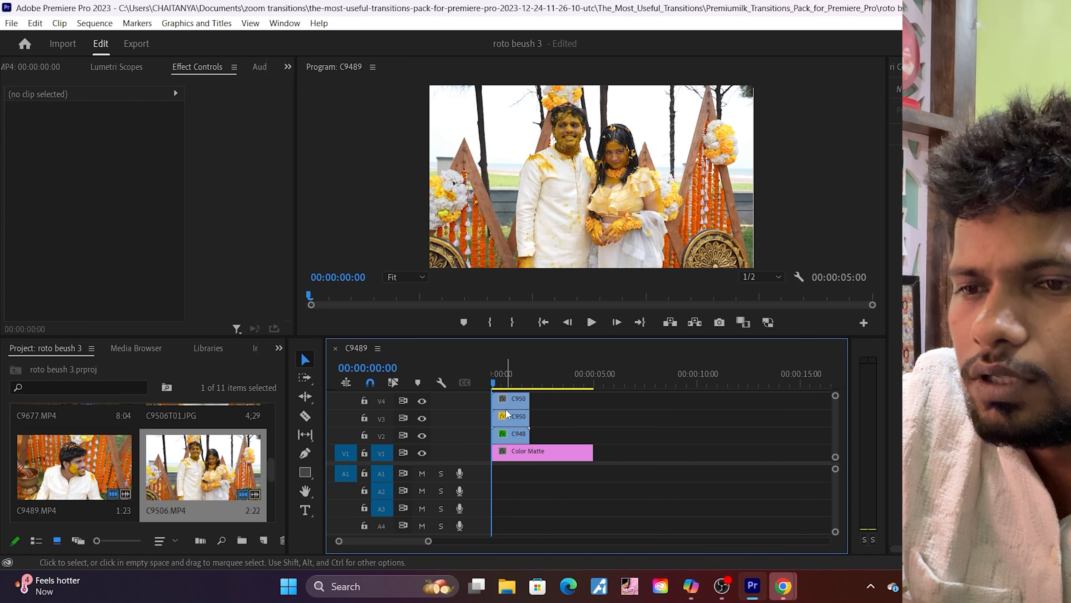
Step: Set the scale of the C9506.MP4 clip on V4 to 50
click(509, 401)
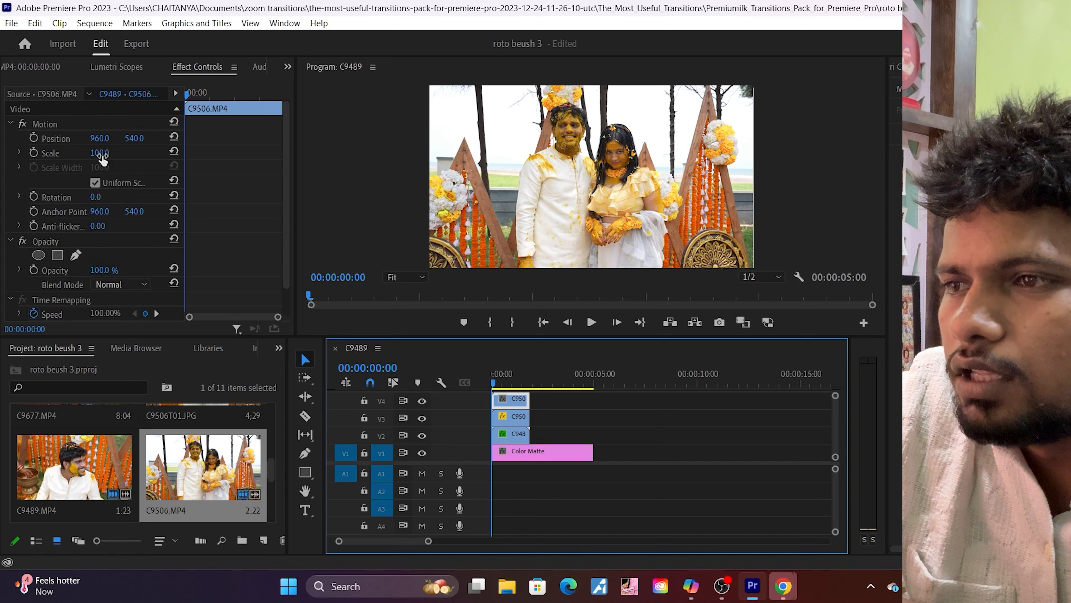
click(103, 154)
key(BackSpace)
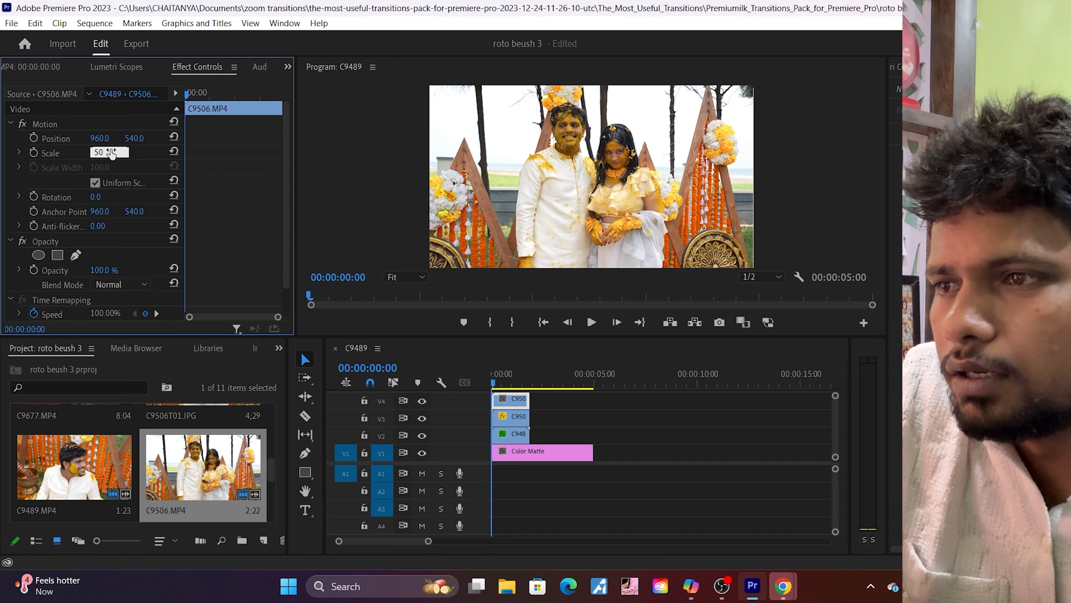
text(50)
key(Return)
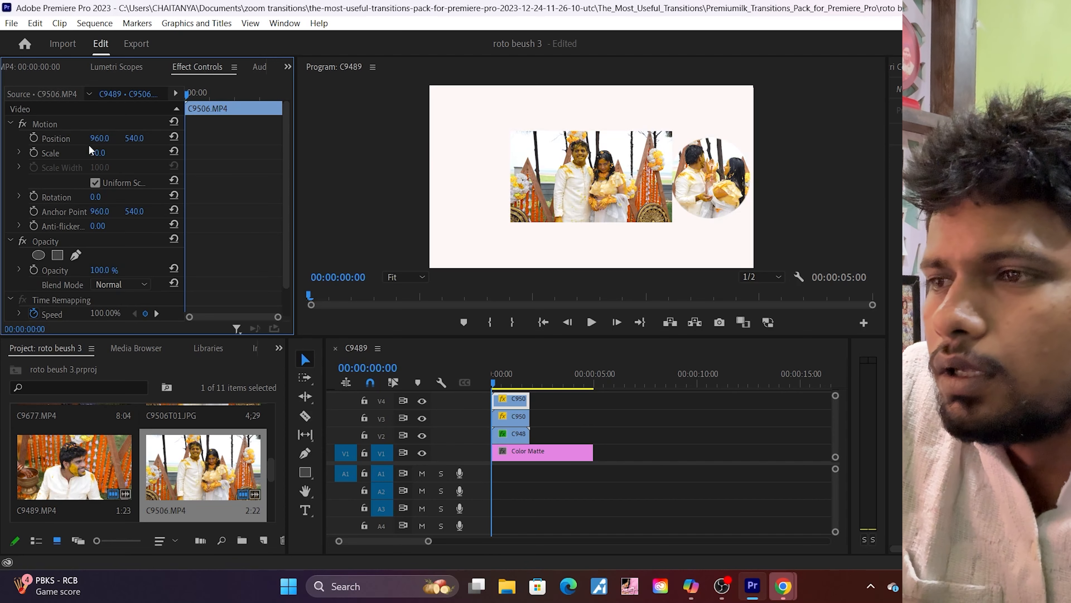
Step: Mask the C9506.MP4 clip with an enlarged circle around the couple and set its horizontal position to 249
click(38, 255)
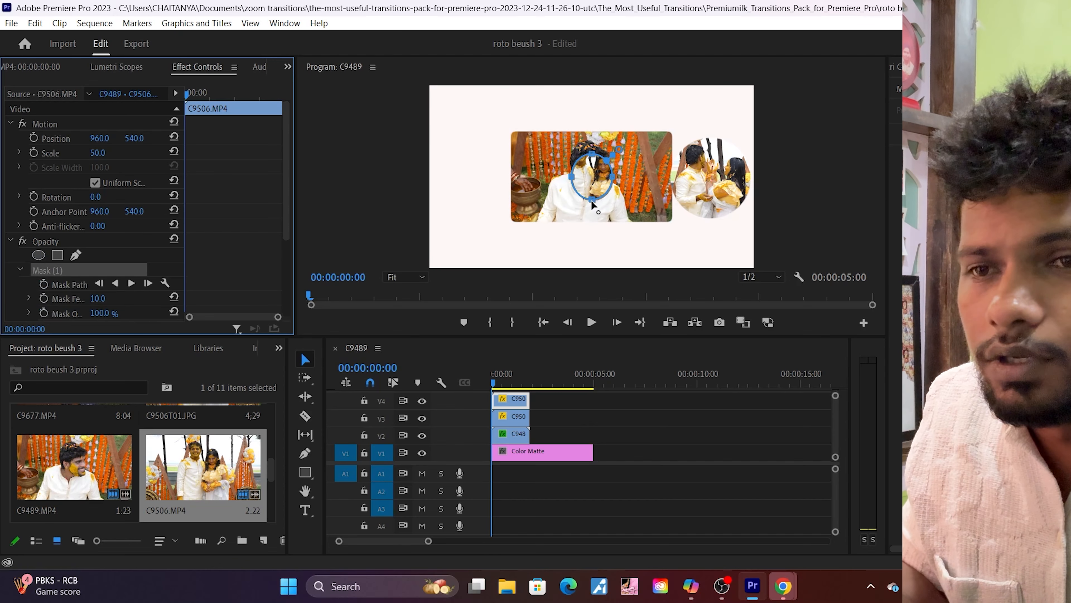
drag(593, 199, 586, 175)
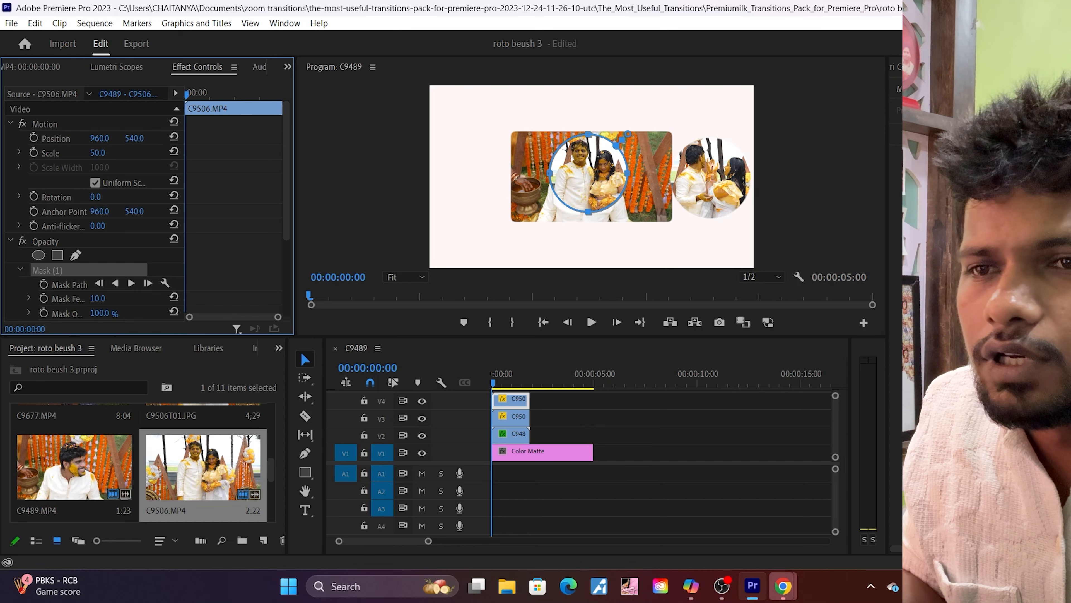
drag(100, 138, 15, 139)
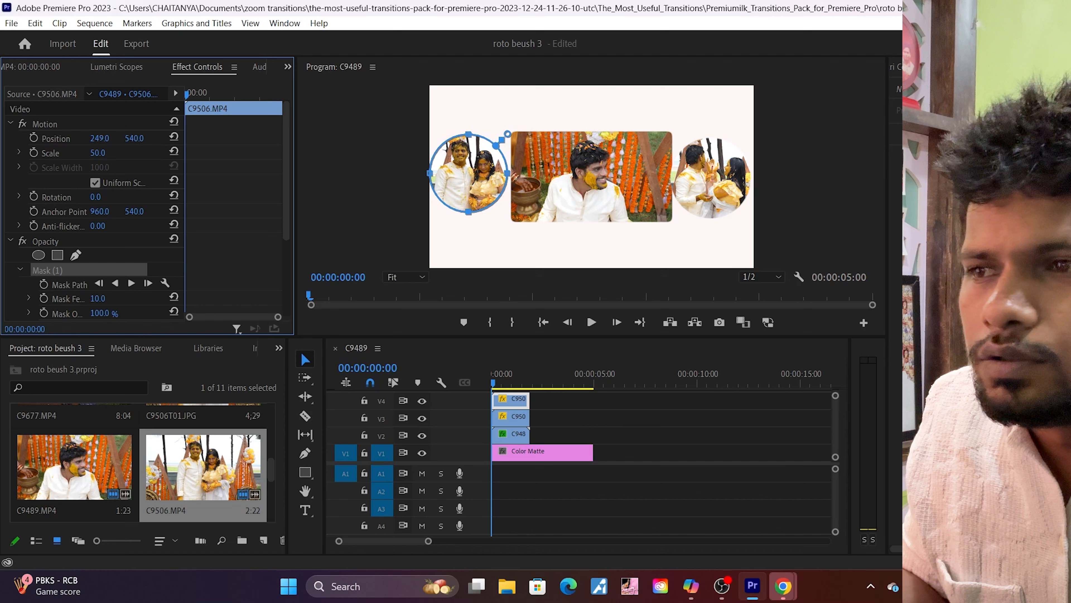
Step: Set the vertical position of the C9506.MP4 clip to 581 and play the layout in an enlarged preview
click(135, 138)
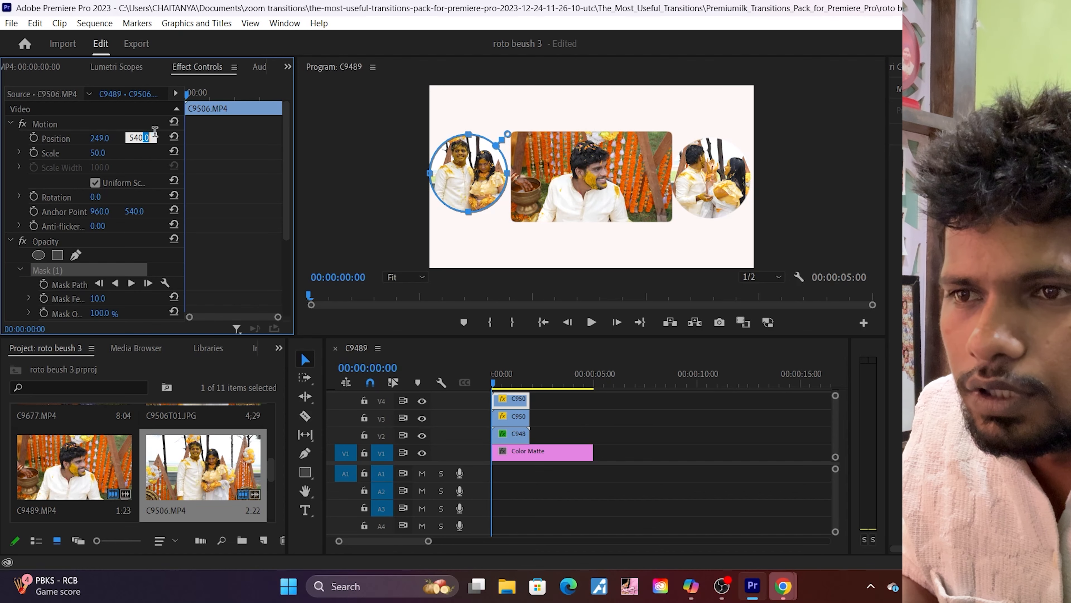
click(154, 157)
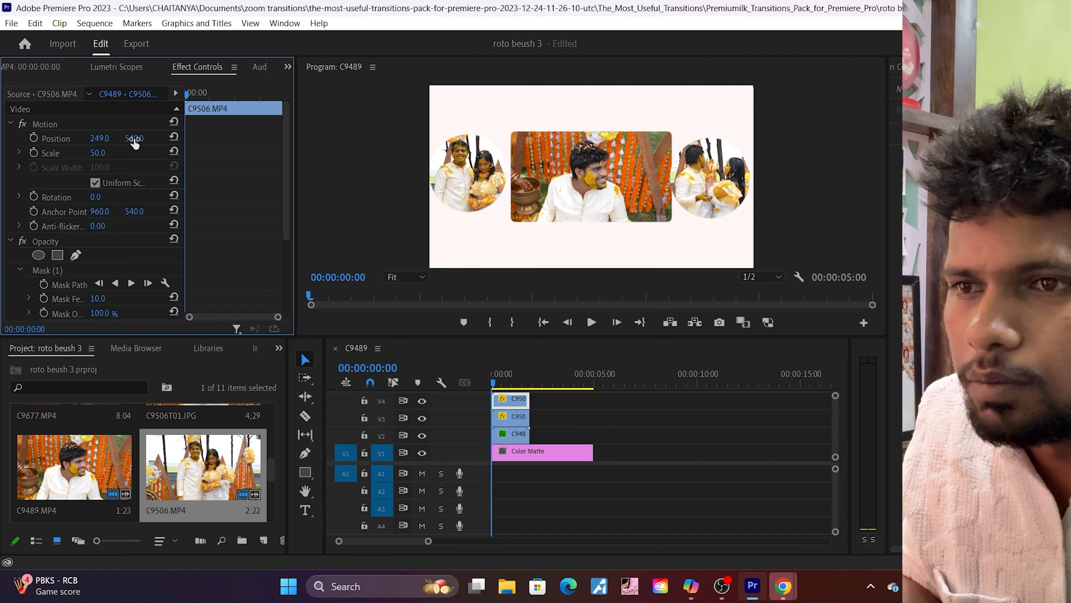
drag(594, 336, 594, 485)
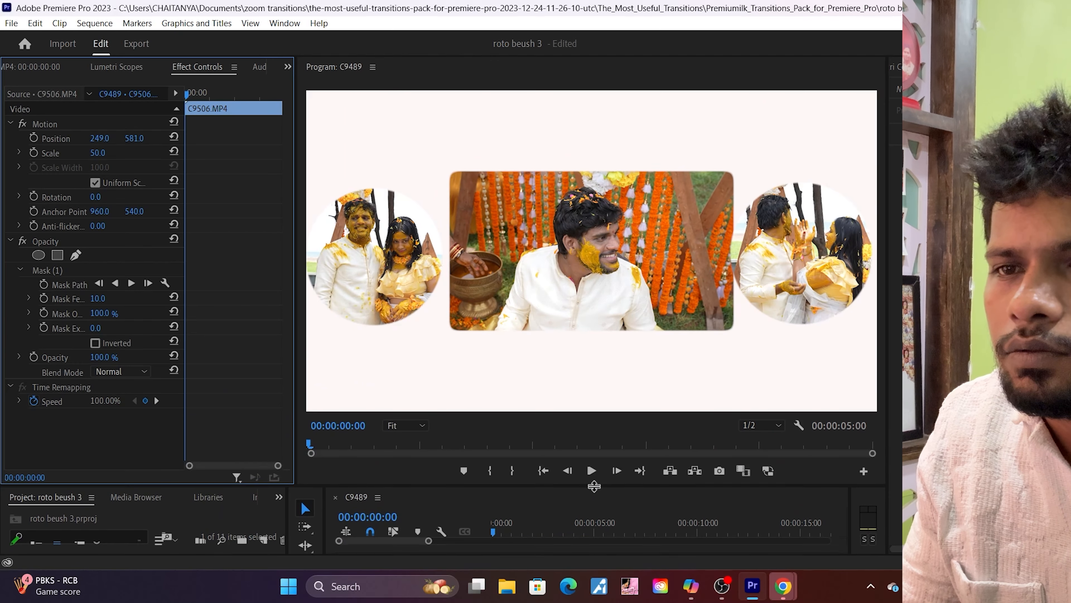
key(space)
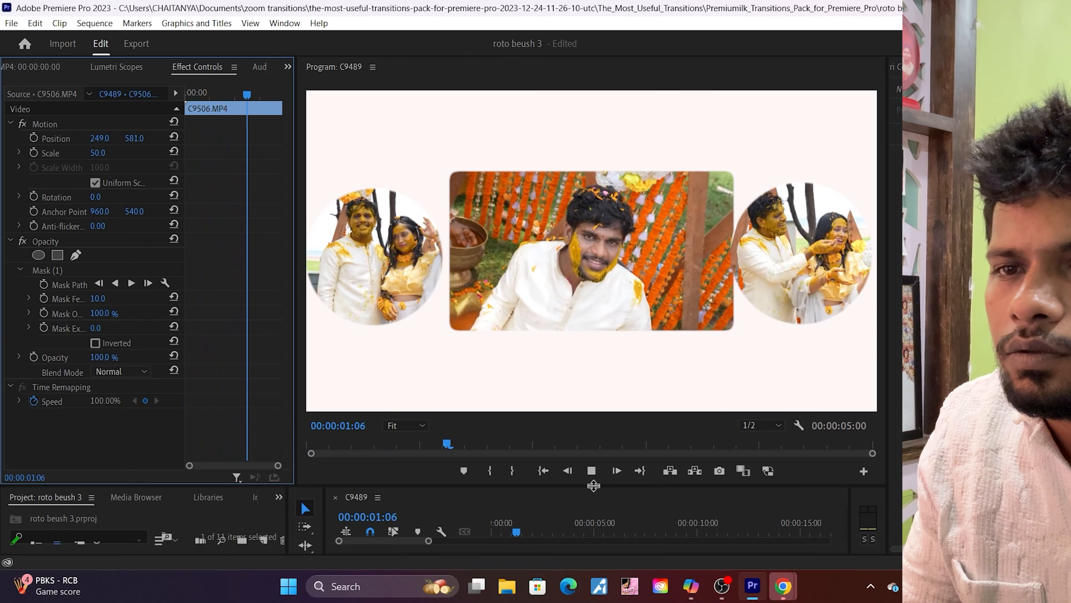
key(space)
Step: Trim the end of the Color Matte on V1 to match the clips above it
drag(609, 485, 624, 356)
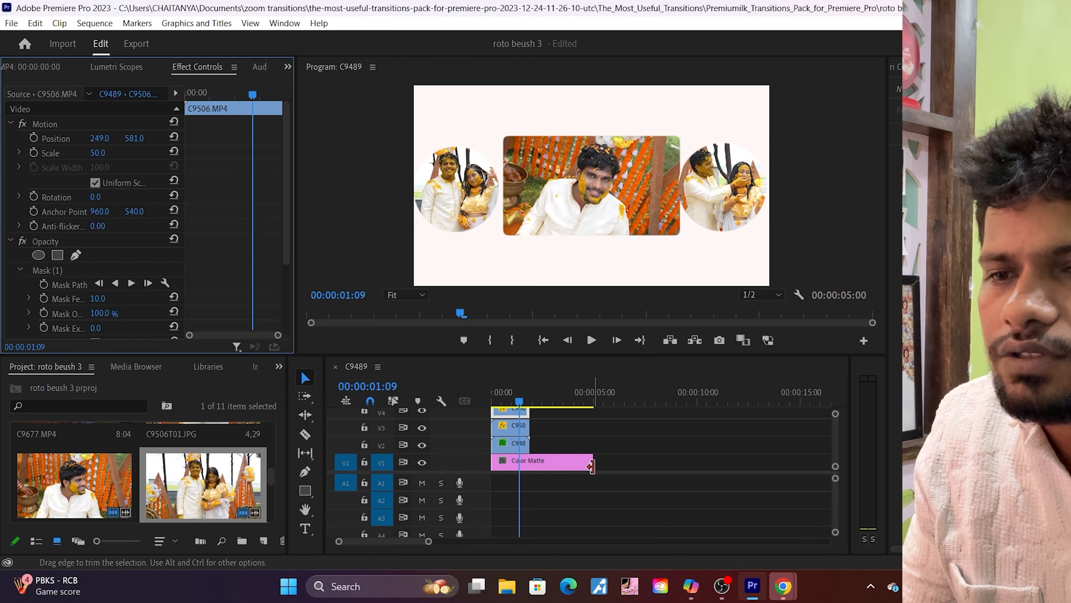
drag(592, 462, 530, 462)
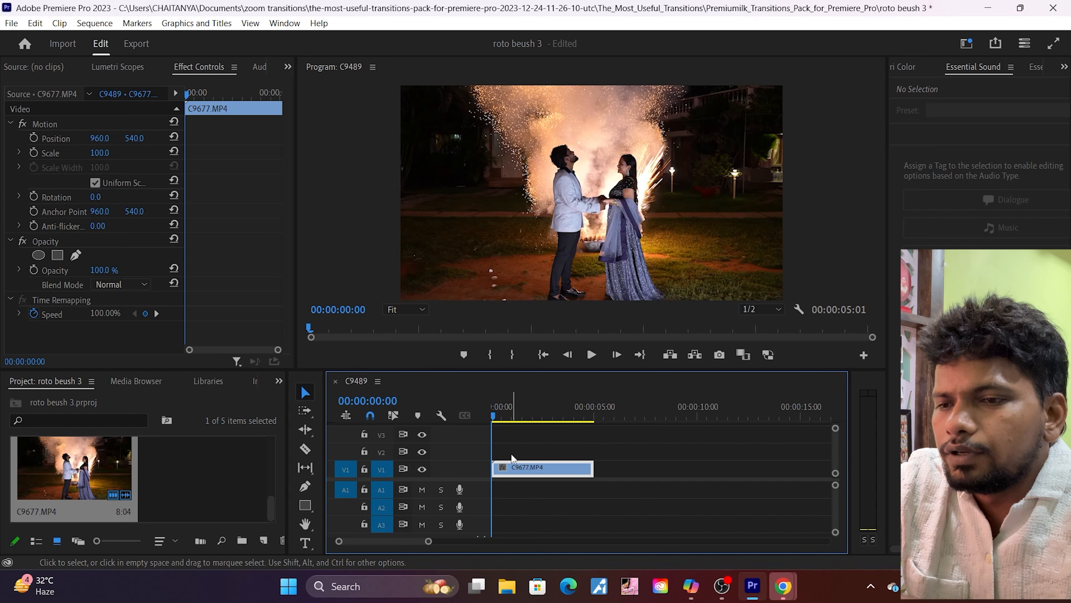
Step: Apply the Fast Blur effect to the C9677.MP4 clip on V1
click(278, 382)
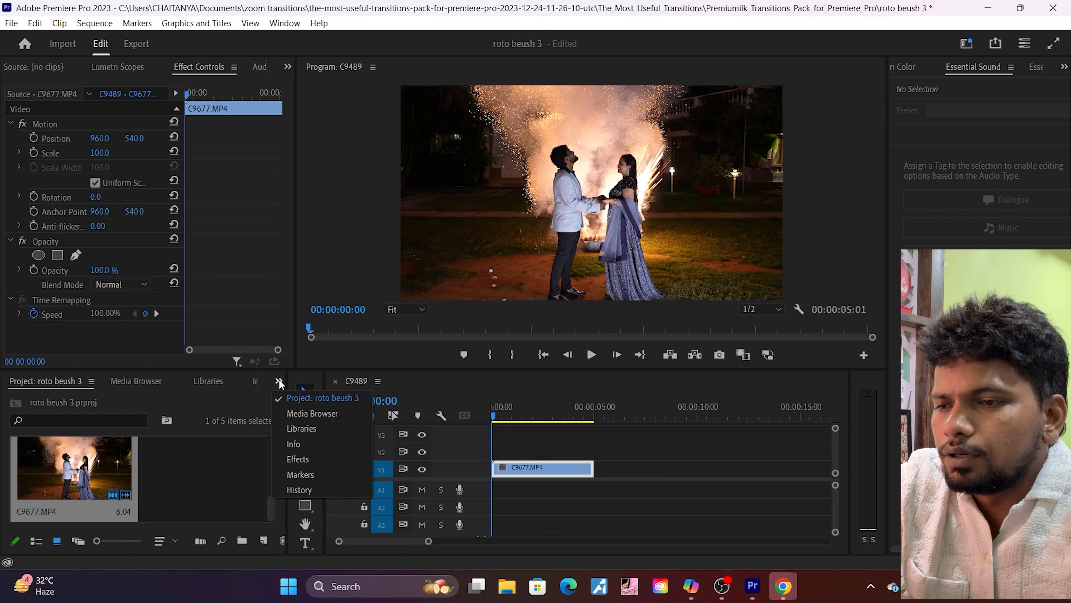
click(300, 458)
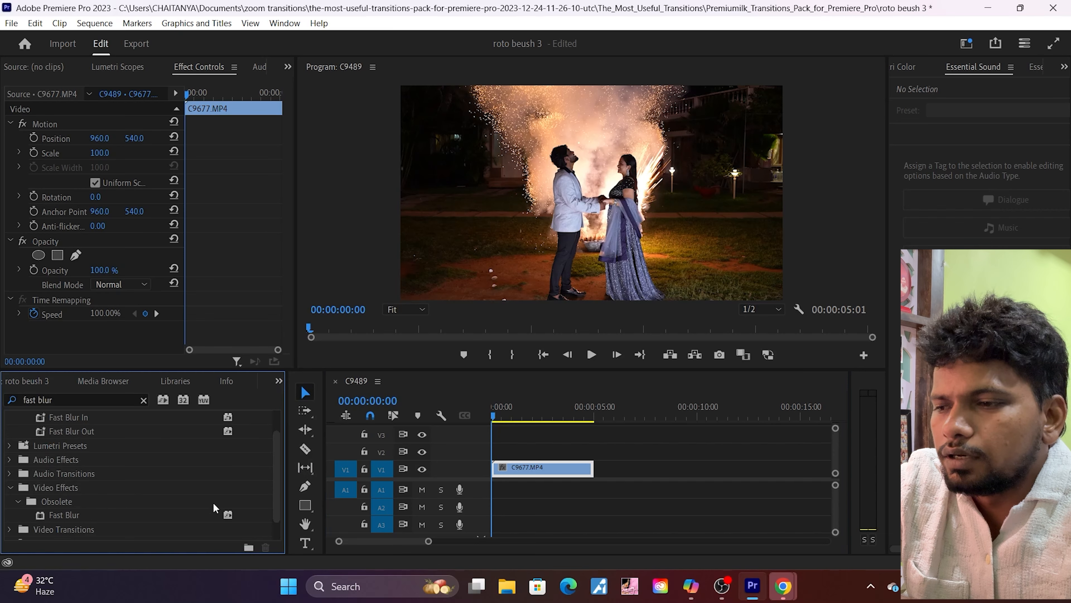
click(67, 517)
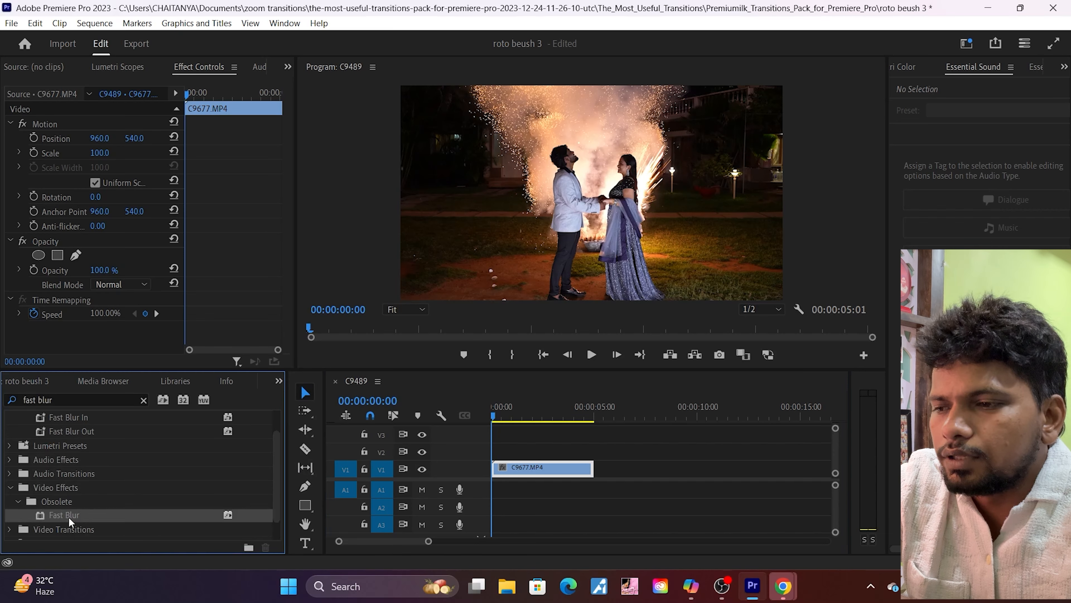
drag(68, 516, 537, 469)
Step: Add an elliptical mask to the Fast Blur effect, enlarged and positioned around the couple
scroll(285, 296, down, 3)
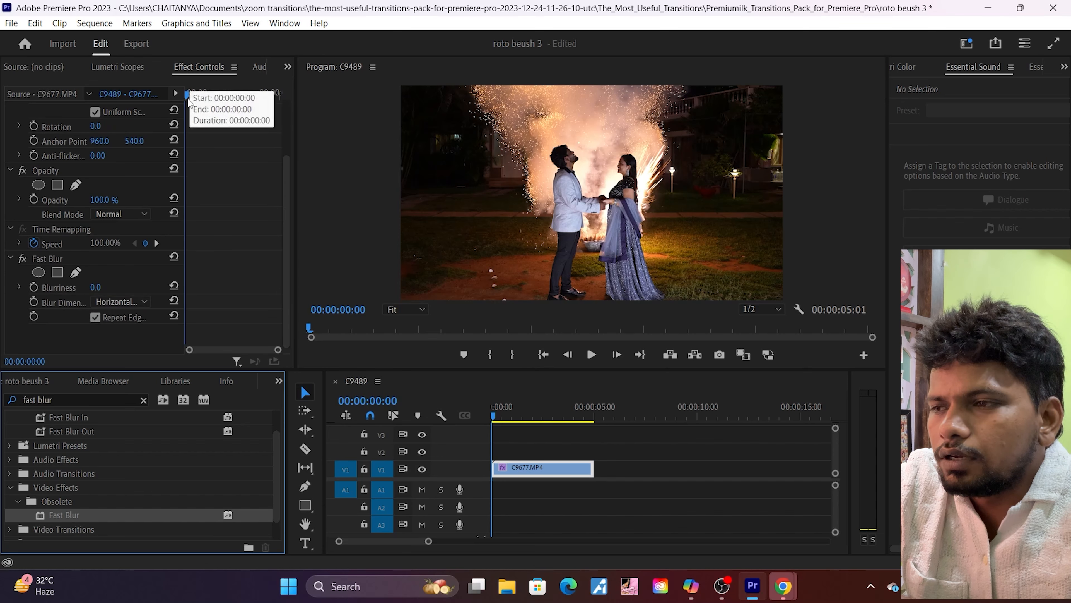
click(39, 273)
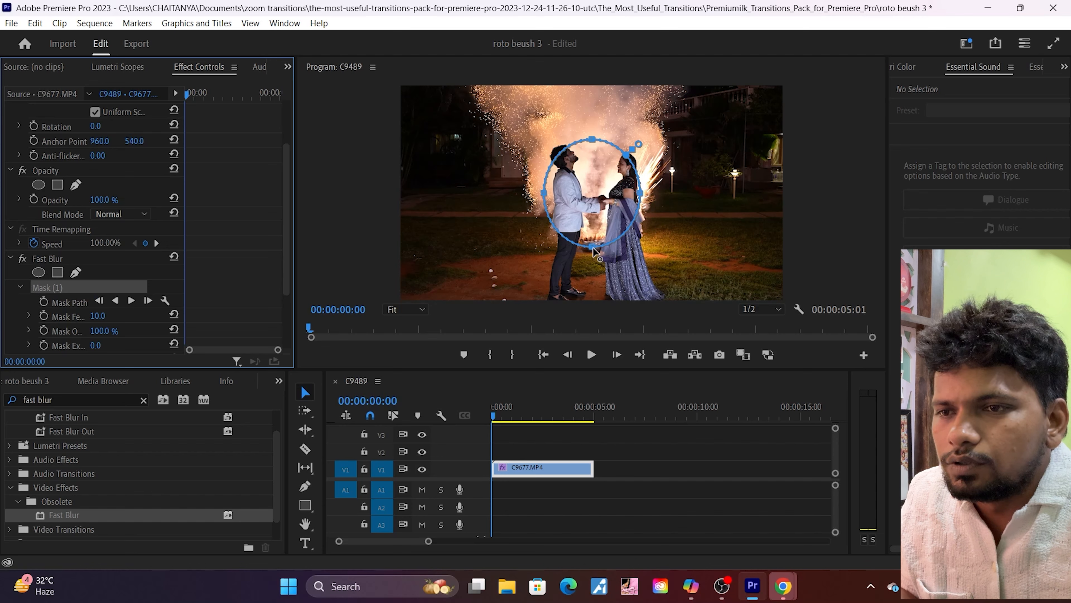
drag(594, 252, 594, 252)
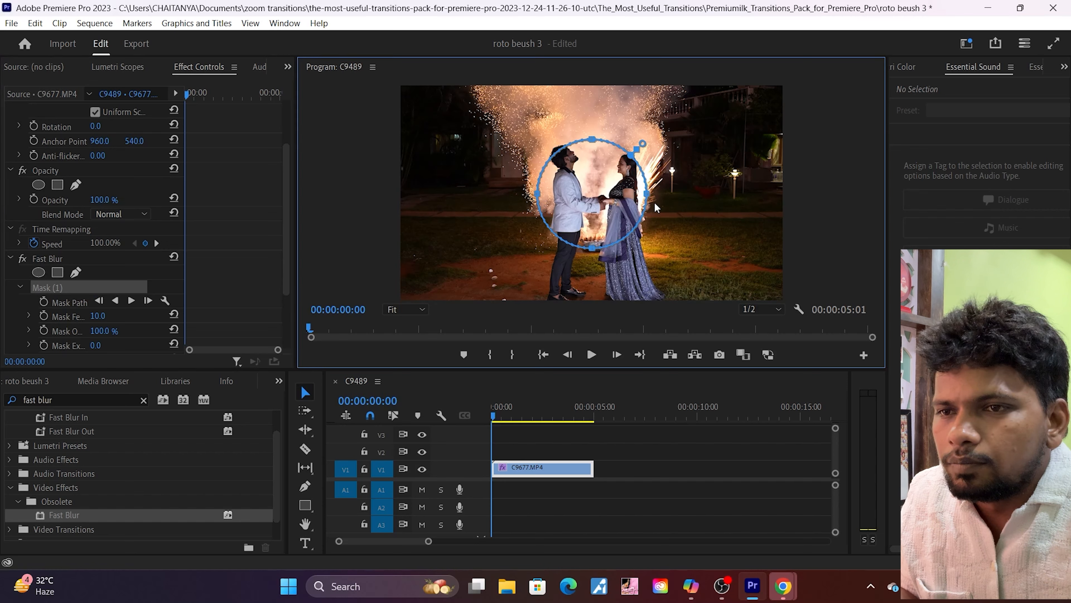
drag(650, 195, 680, 208)
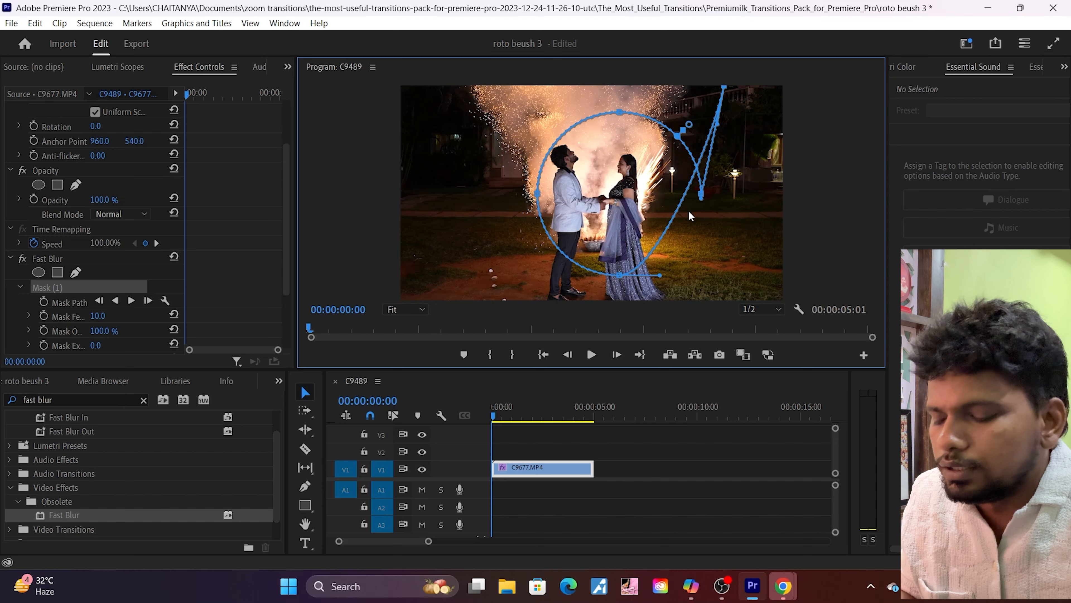
key(ctrl+z)
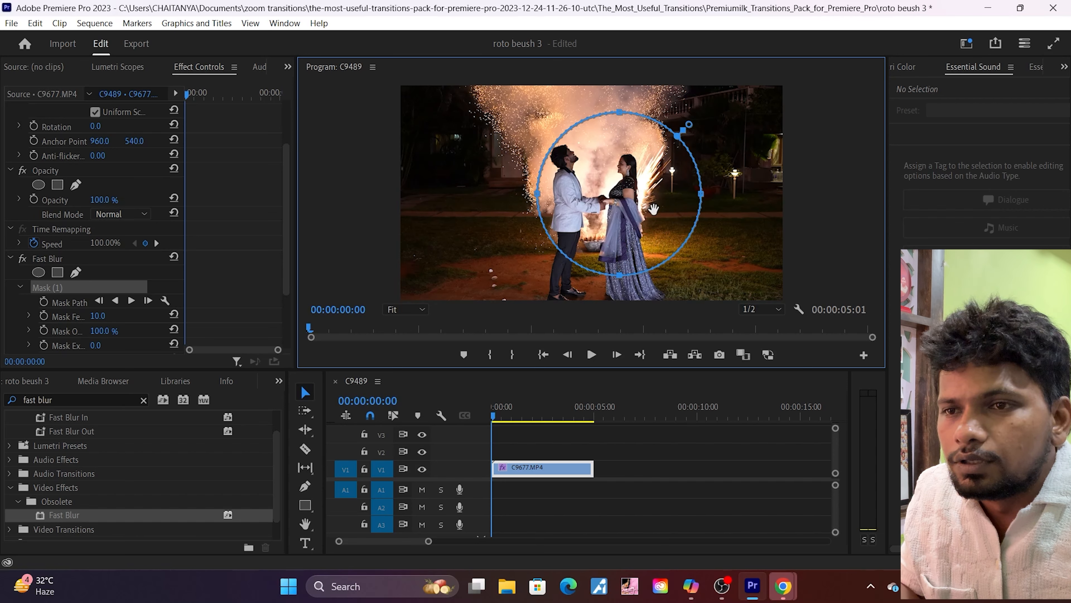
drag(646, 184, 625, 200)
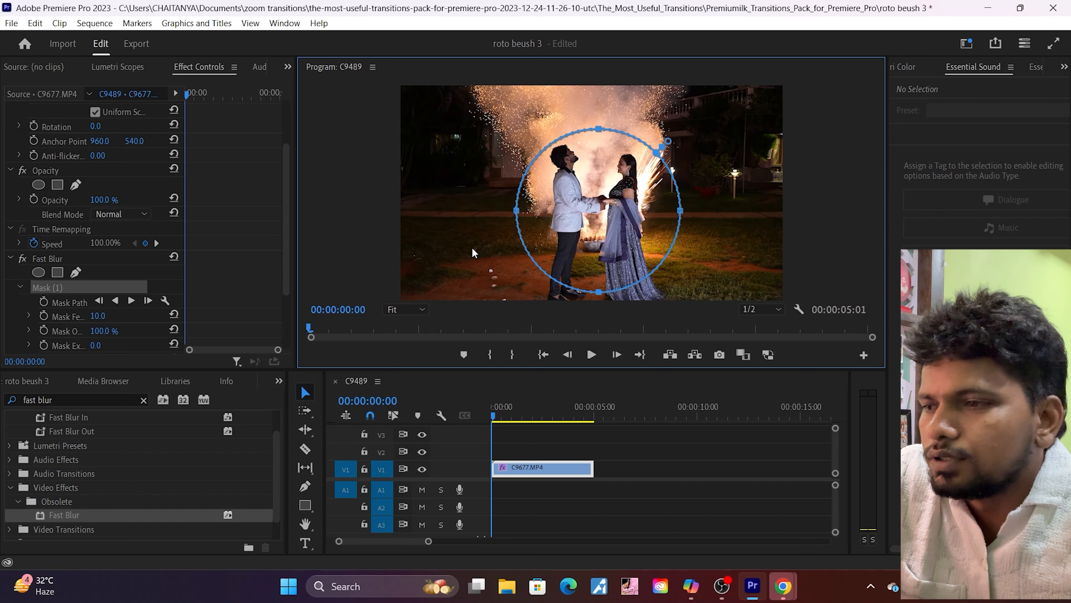
Step: Set the Mask Expansion of the Fast Blur mask to 100
scroll(239, 290, down, 3)
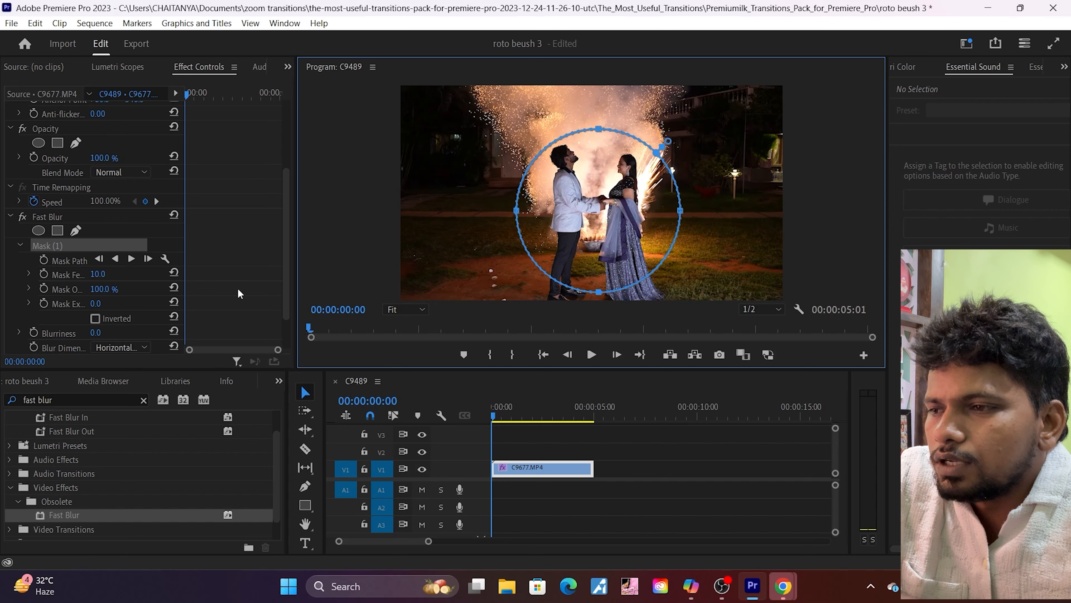
click(96, 305)
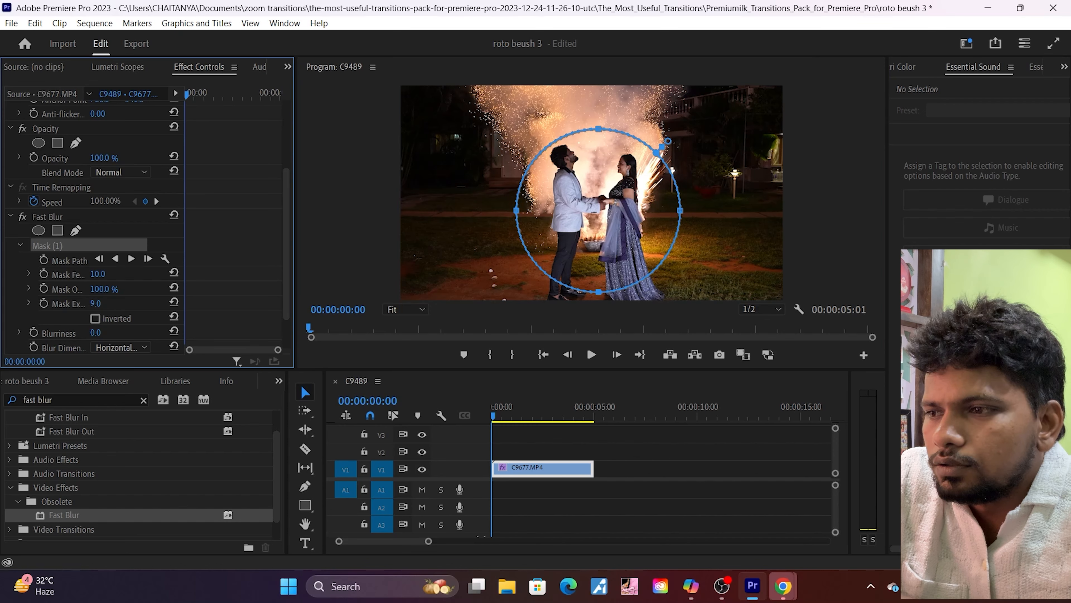
mouse_move(99, 304)
mouse_down()
mouse_move(150, 303)
mouse_move(108, 303)
mouse_up()
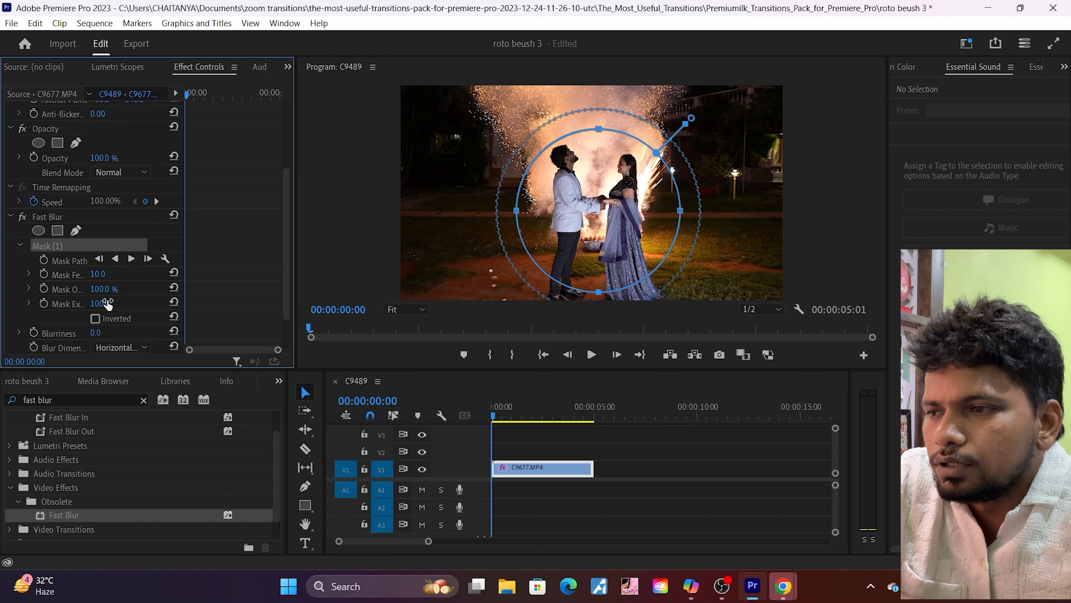
Step: Invert the Fast Blur mask so the surroundings blur, and set Blurriness to 19
scroll(231, 307, down, 1)
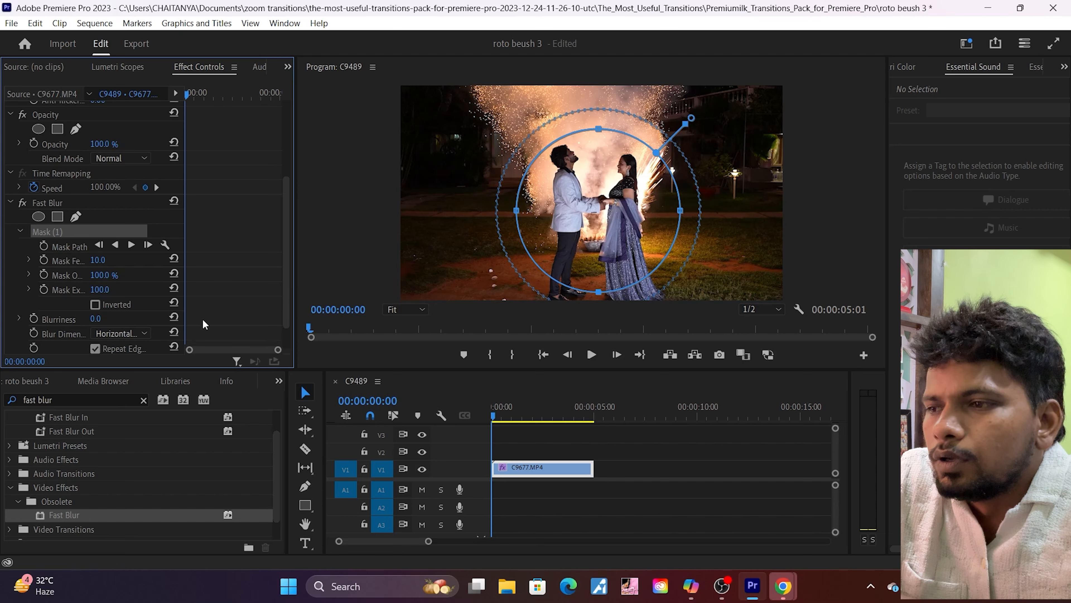
click(93, 319)
click(149, 320)
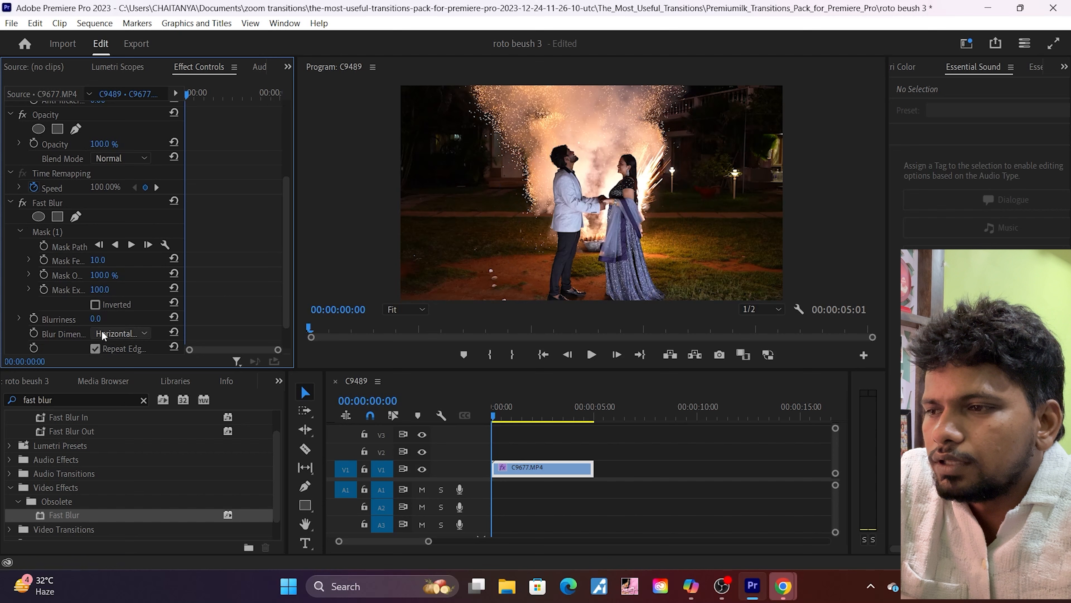
drag(96, 319, 106, 319)
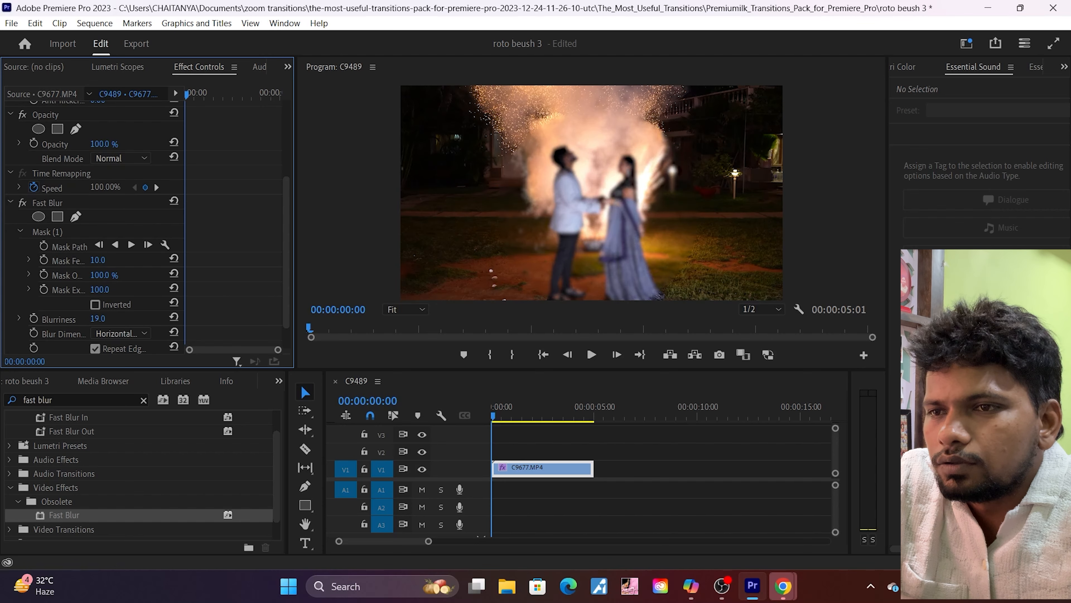
click(95, 304)
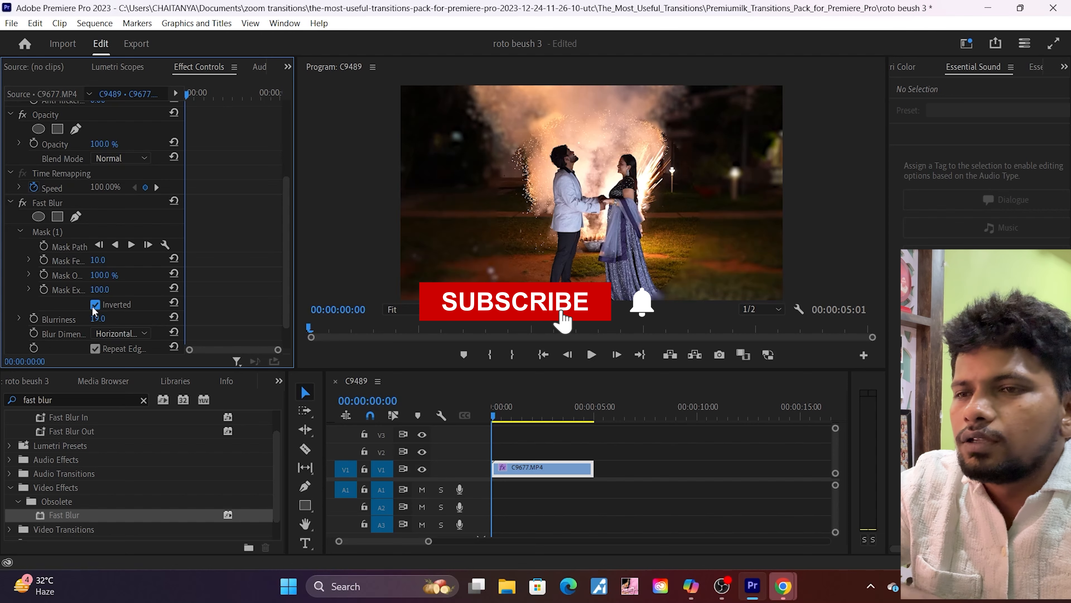
drag(97, 320, 113, 319)
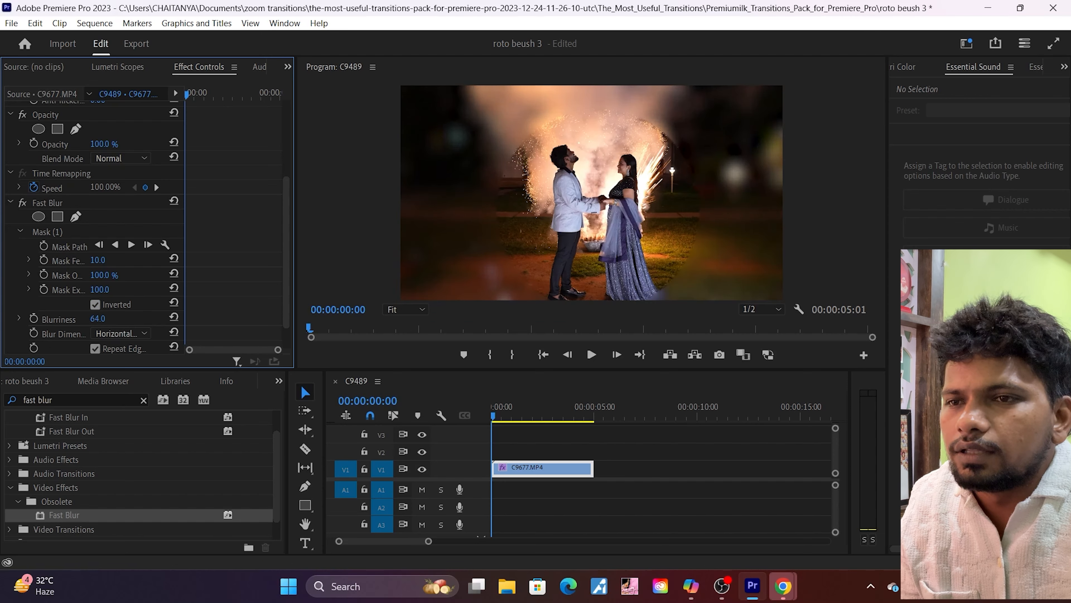
drag(114, 319, 92, 319)
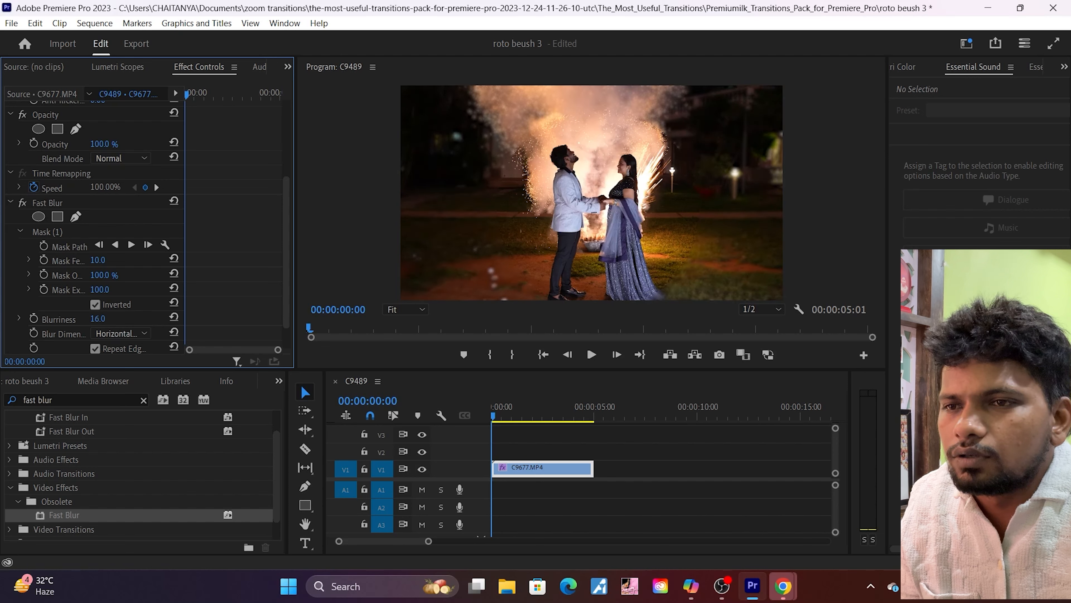
click(110, 316)
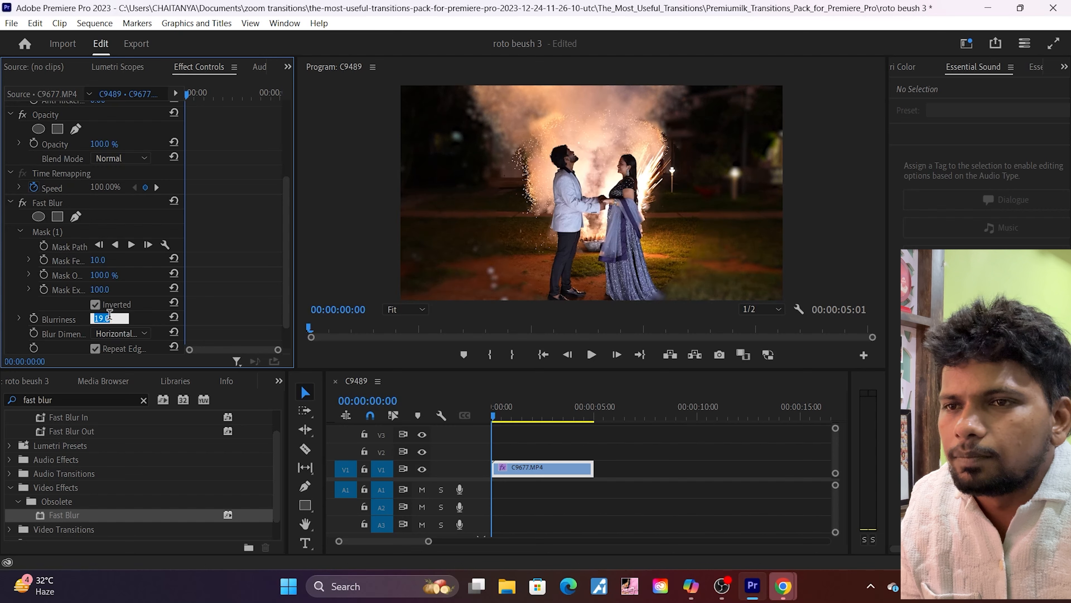
click(212, 313)
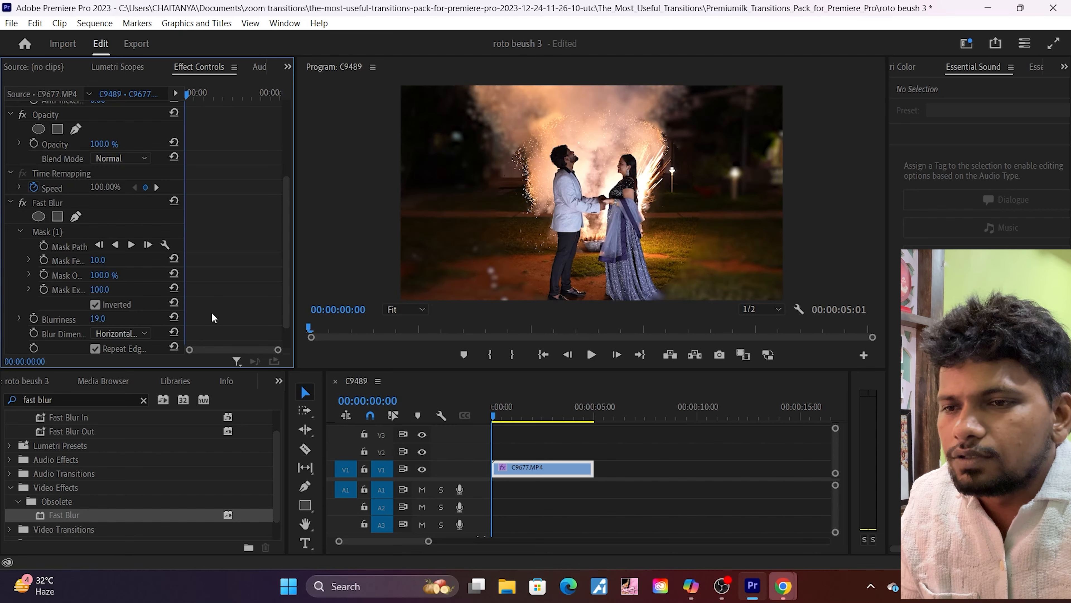
Step: Play the blurred C9677.MP4 clip and return the playhead to the sequence start
key(space)
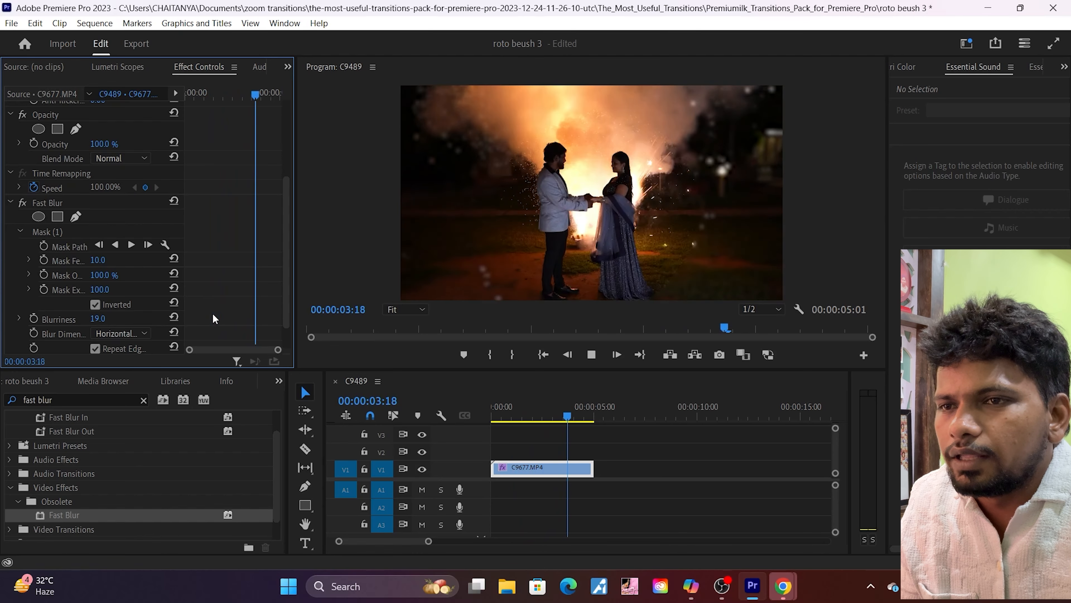
key(space)
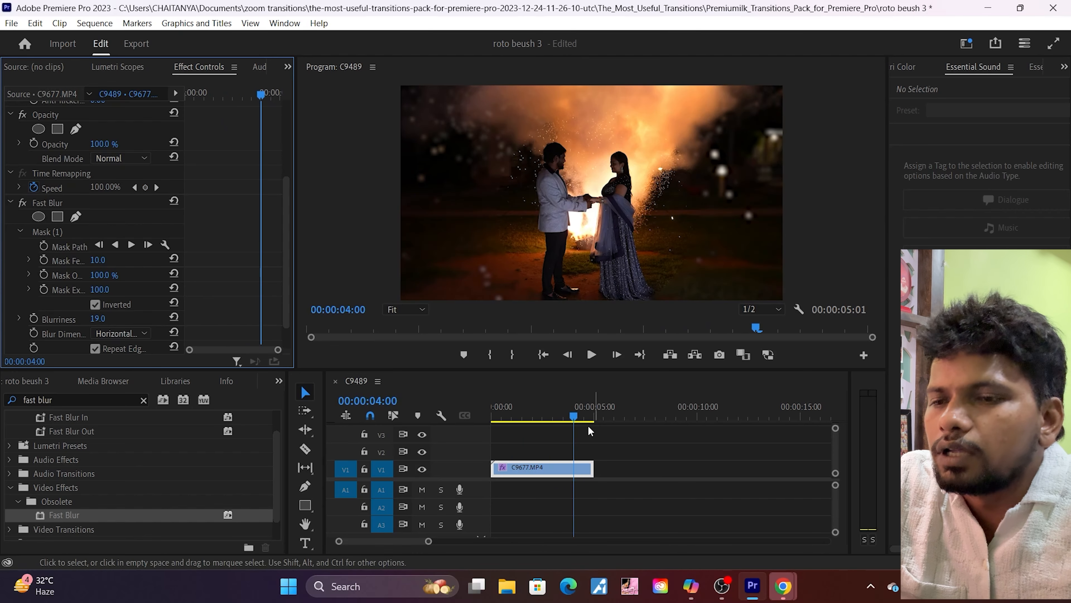
drag(574, 417, 478, 435)
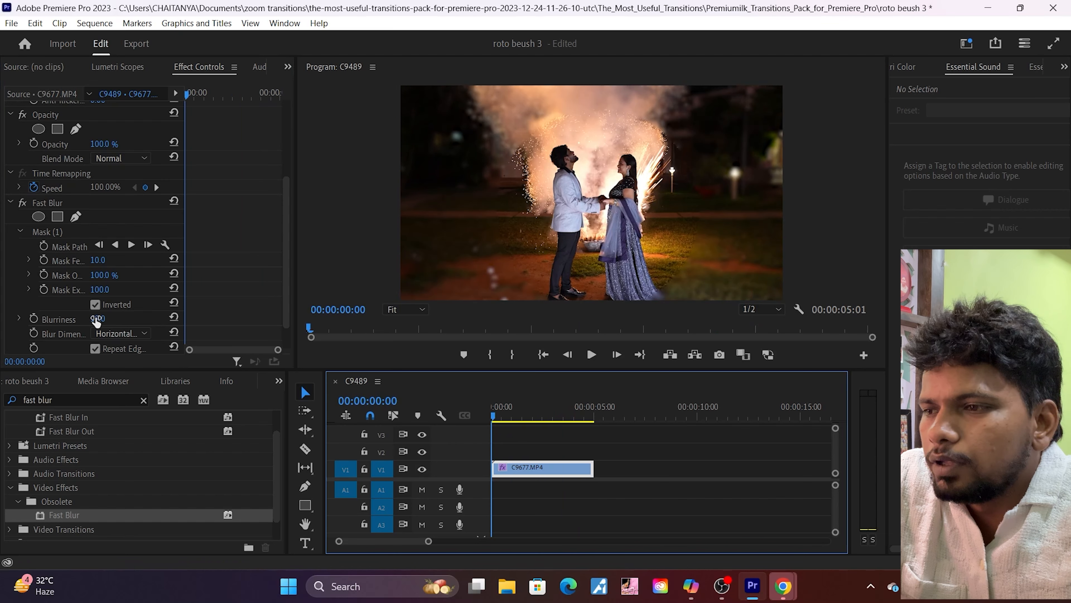
Step: Try a Blurriness of 106 on the Fast Blur effect in playback and reduce it again
mouse_move(96, 320)
mouse_down()
mouse_move(127, 320)
mouse_move(106, 322)
mouse_up()
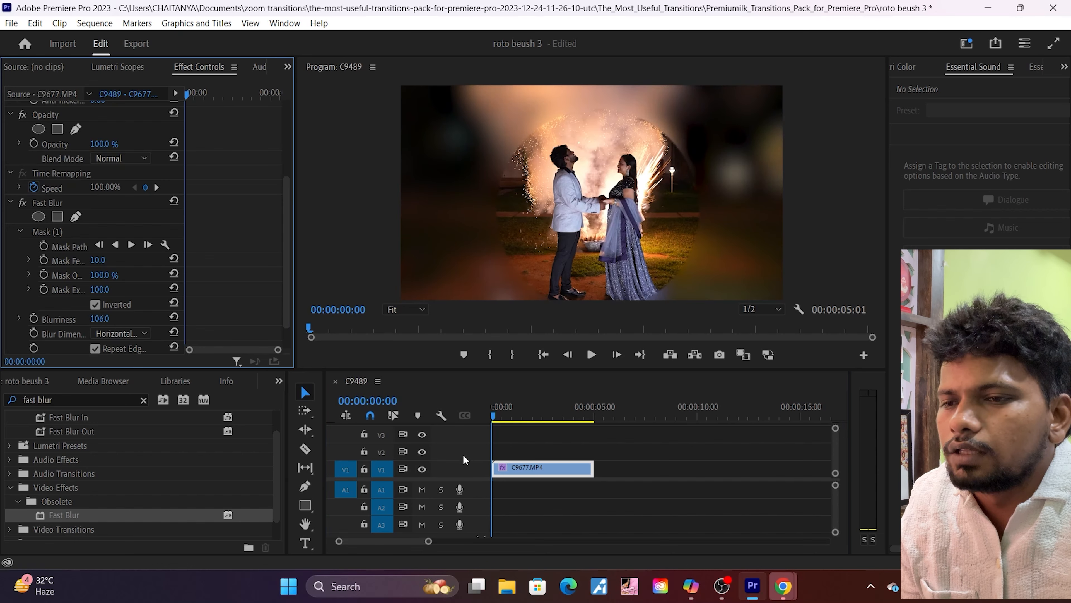
key(space)
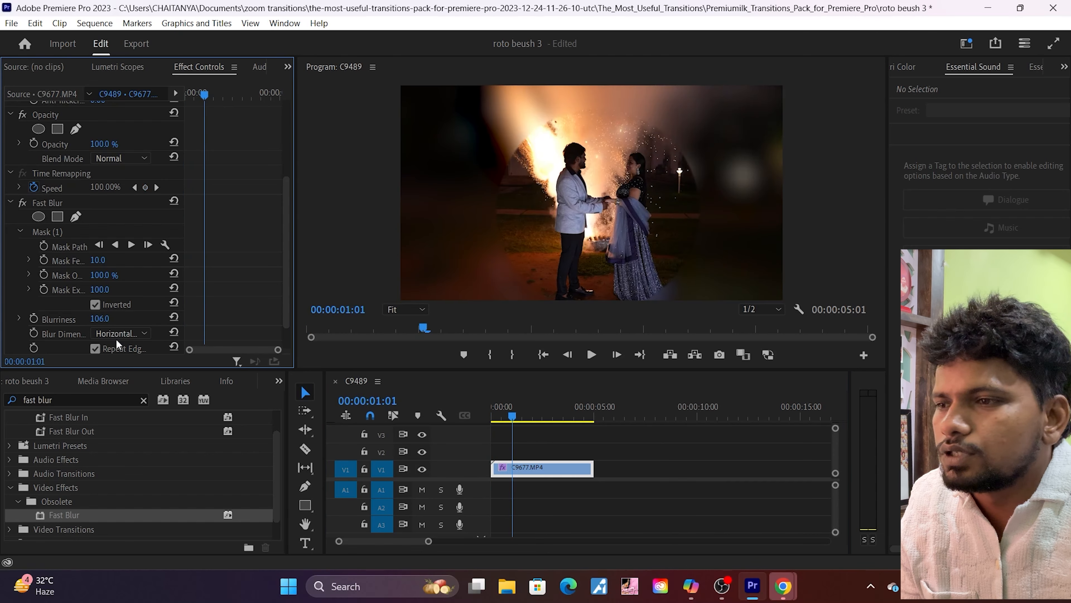
drag(100, 320, 65, 319)
key(space)
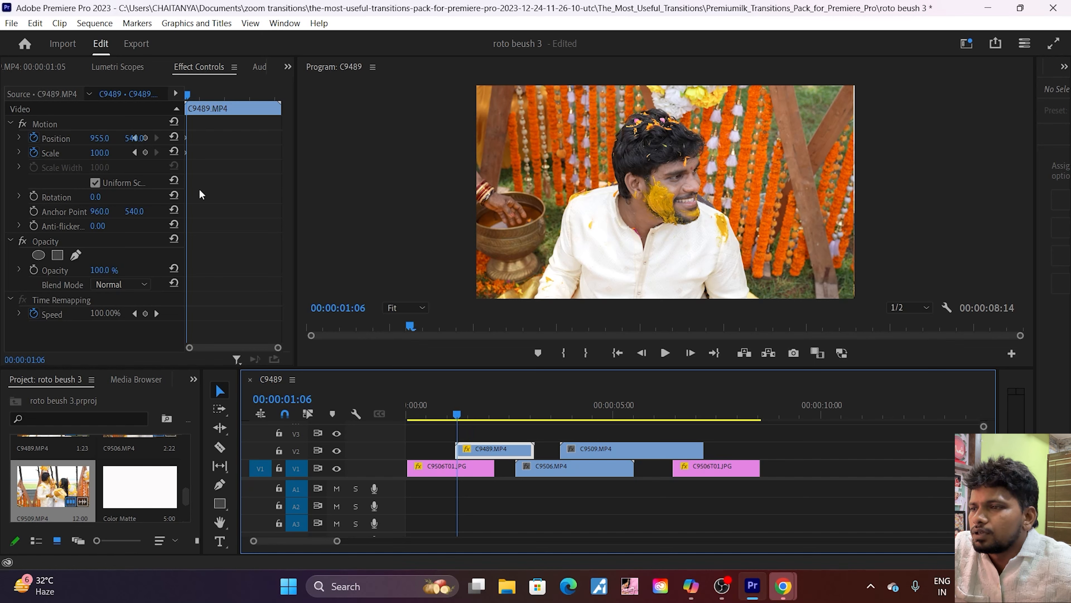
Step: Set the horizontal position of the C9489.MP4 clip on V2 to 959 at 00:00:01:06 and widen the effect property area
click(198, 126)
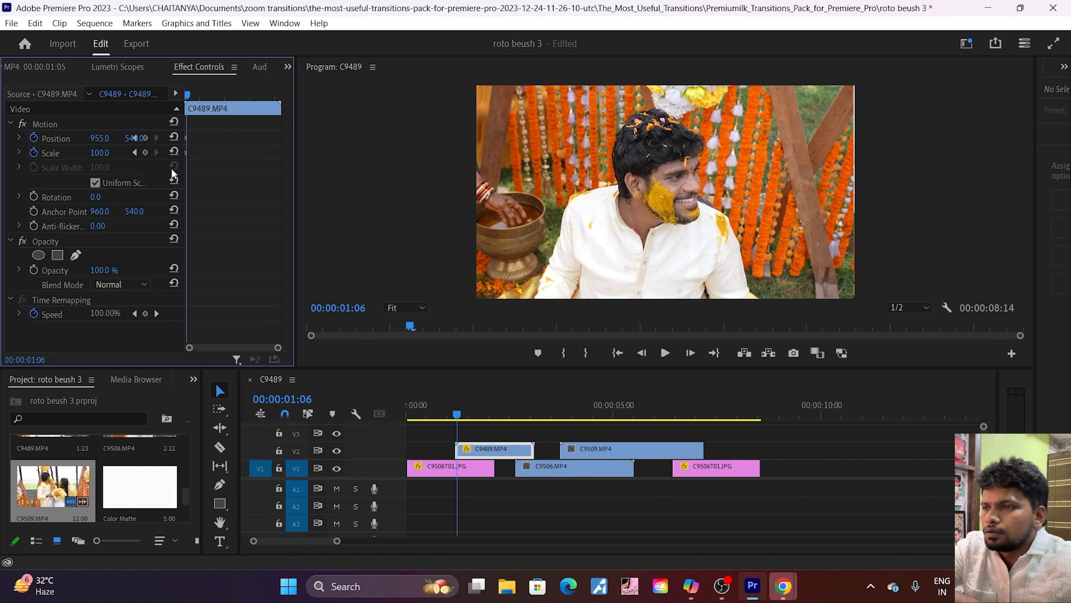
click(480, 450)
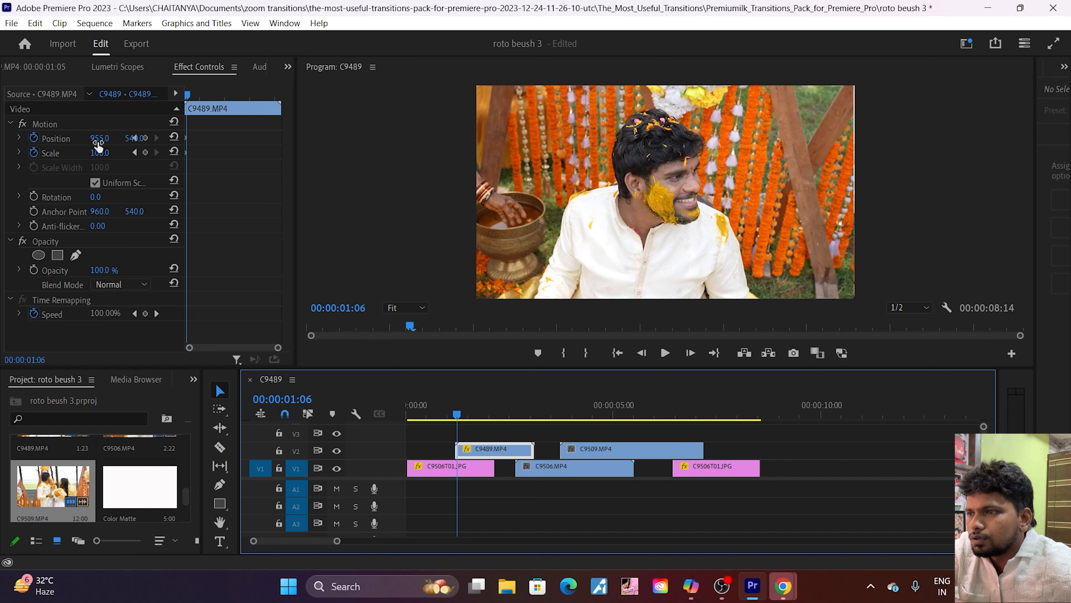
drag(98, 145, 102, 139)
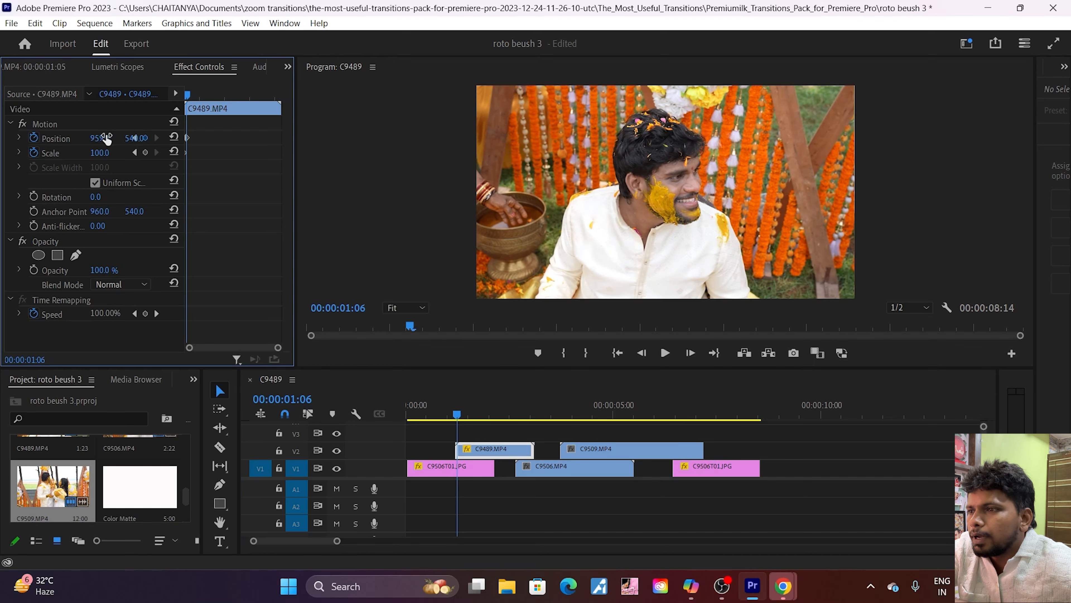
click(135, 139)
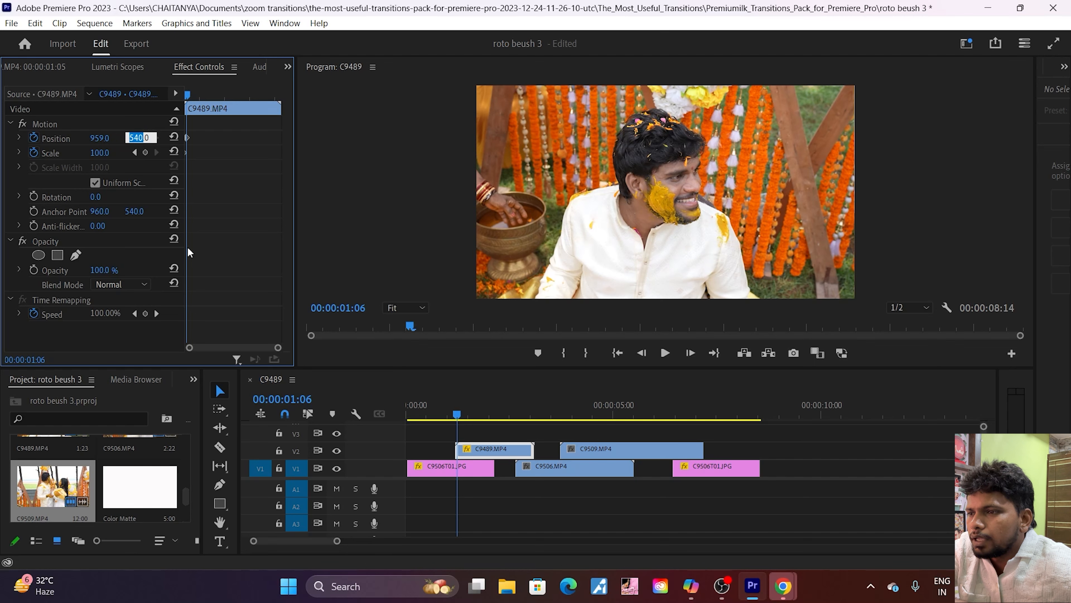
drag(184, 248, 214, 248)
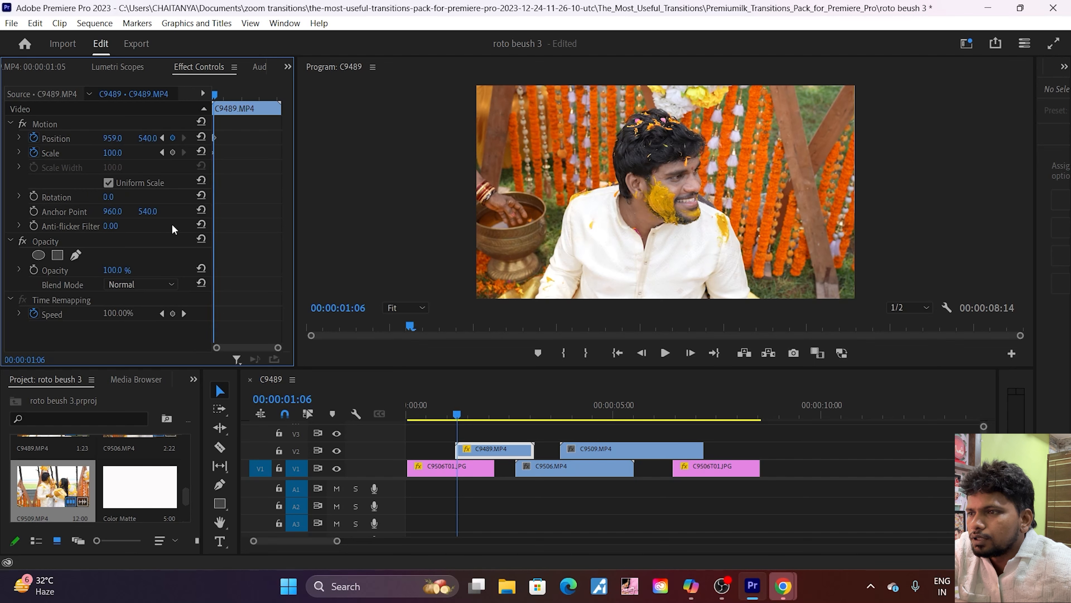